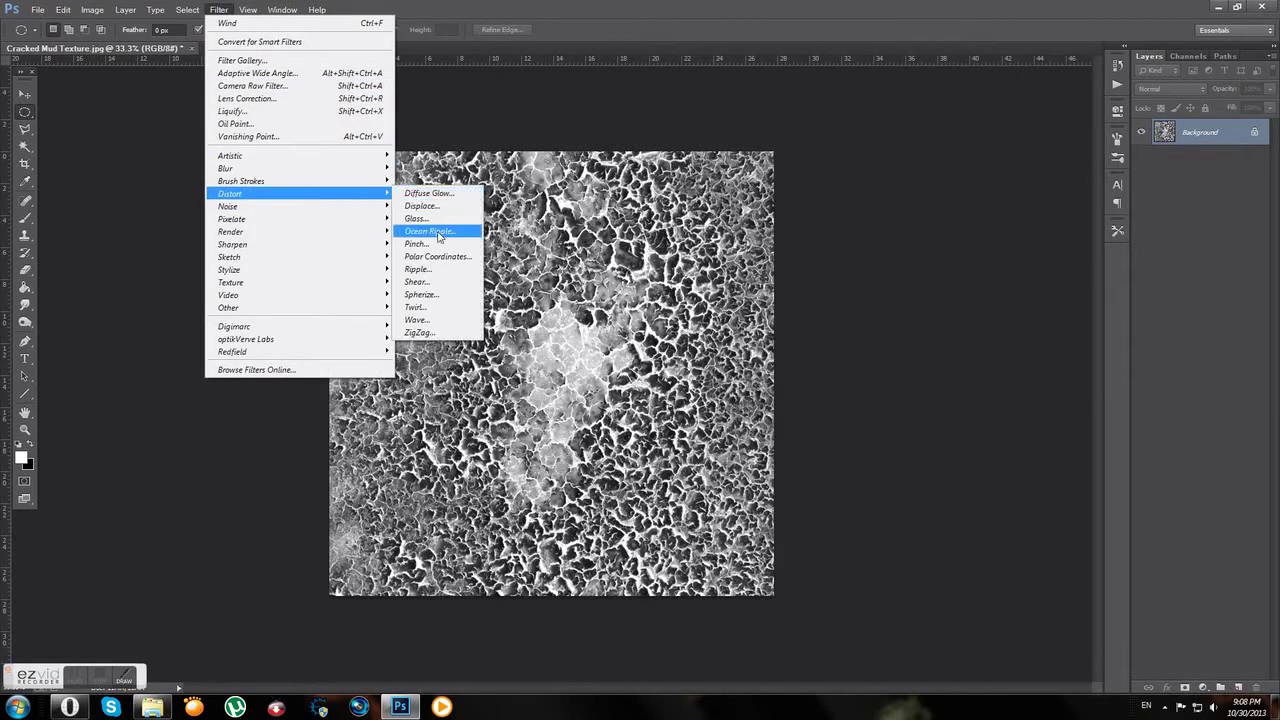
- Spherize the cracked mud texture and draw an elliptical selection around the resulting sphere
{"action": "left_click", "coordinate": [438, 290]}
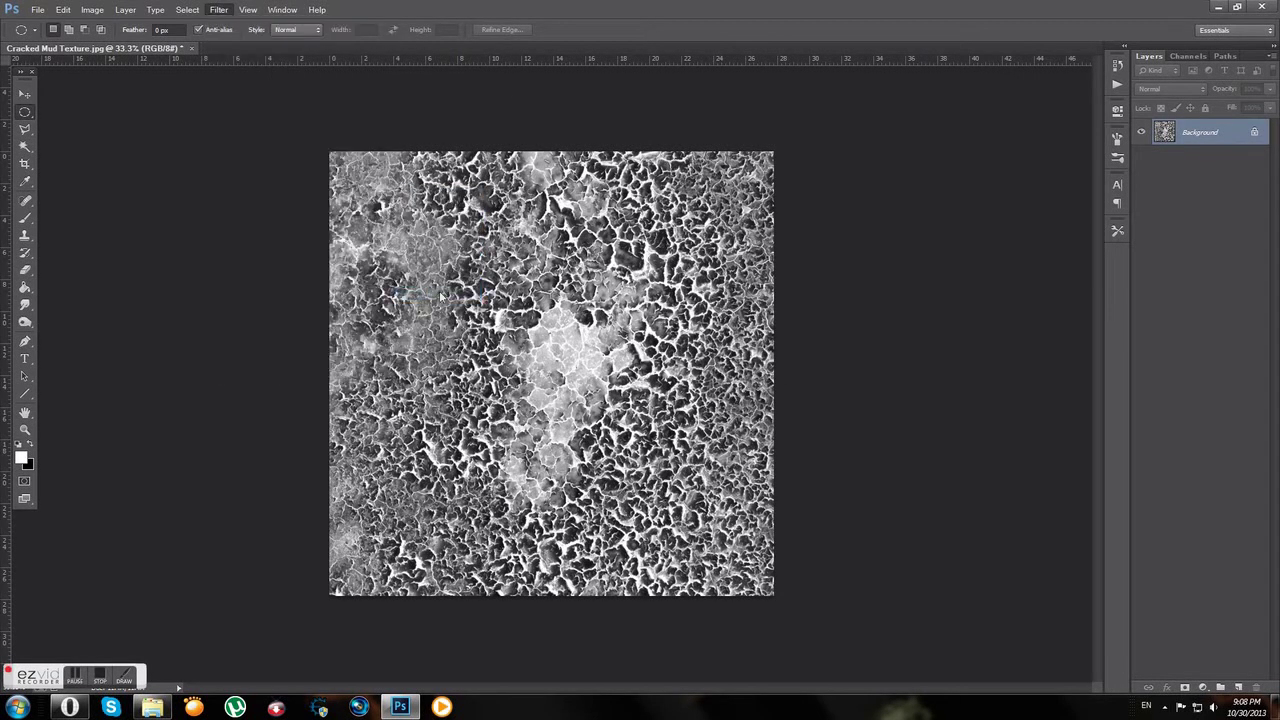
{"action": "left_click", "coordinate": [722, 172]}
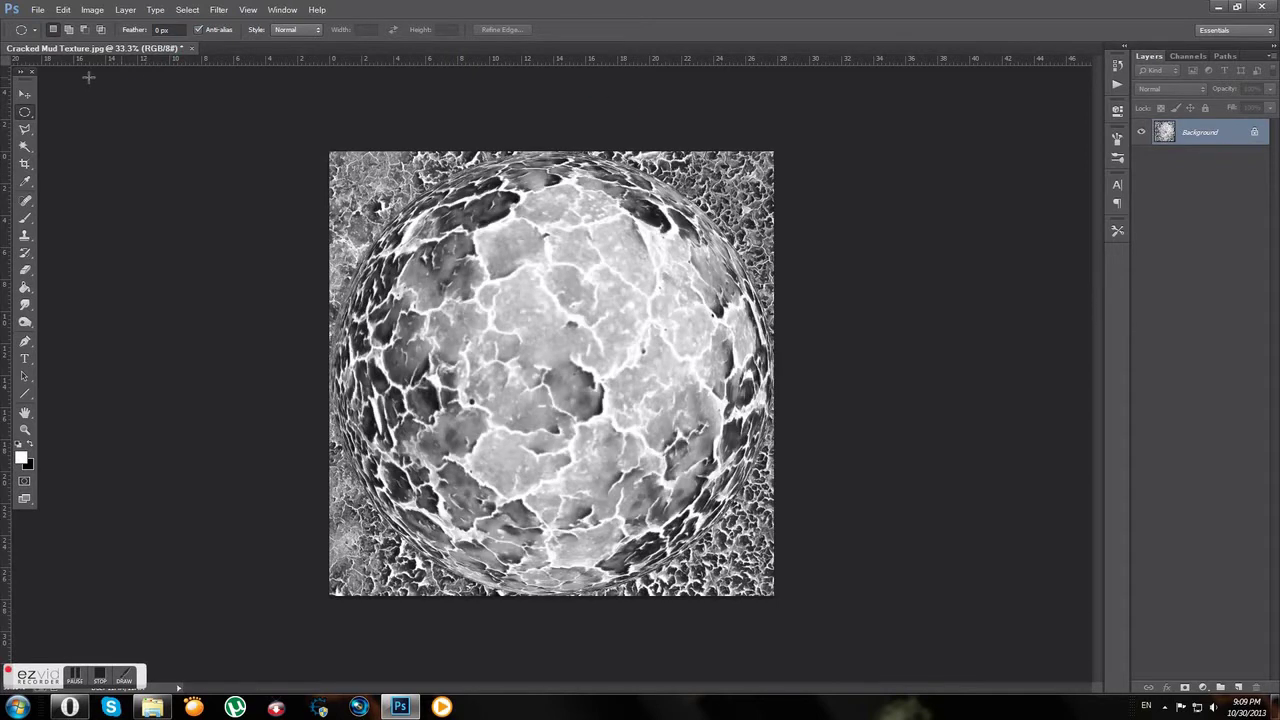
{"action": "mouse_move", "coordinate": [331, 152]}
{"action": "left_mouse_down"}
{"action": "mouse_move", "coordinate": [722, 548]}
{"action": "mouse_move", "coordinate": [766, 643]}
{"action": "left_mouse_up"}
- Copy the circular selection to a new layer and fill the Background with black
{"action": "key", "text": "ctrl+j"}
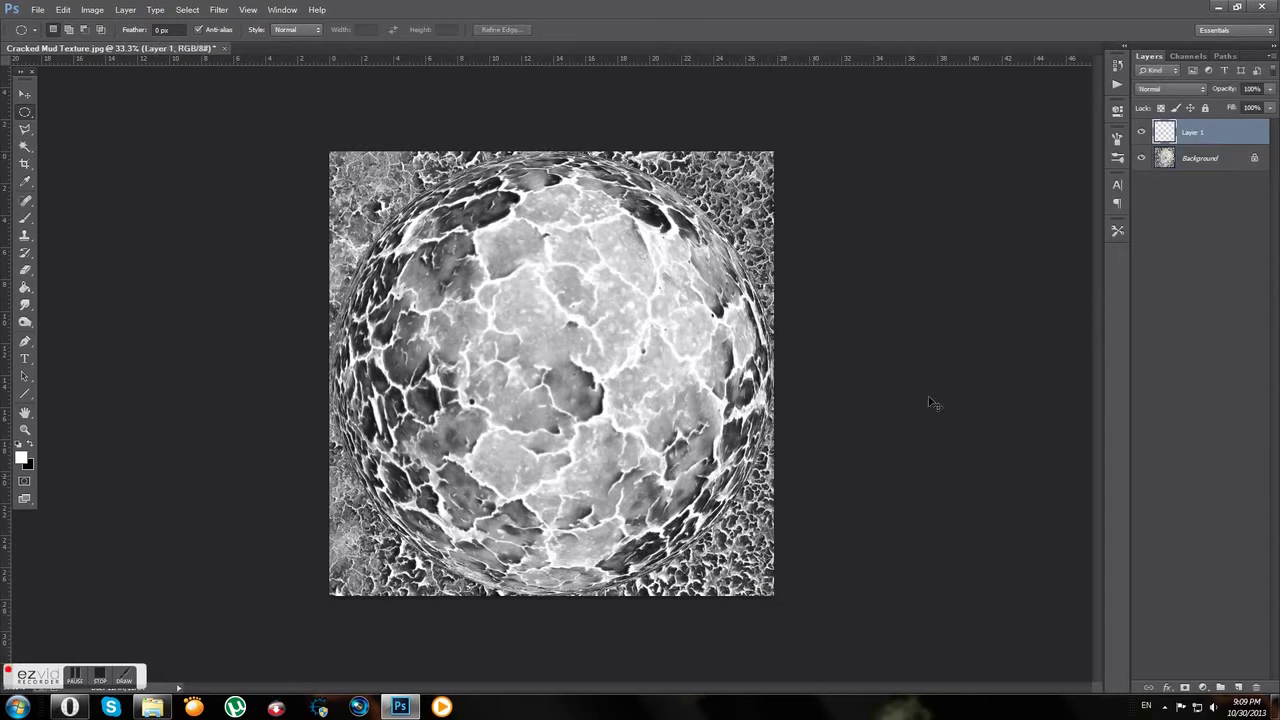
{"action": "left_click", "coordinate": [1200, 157]}
{"action": "key", "text": "ctrl+BackSpace"}
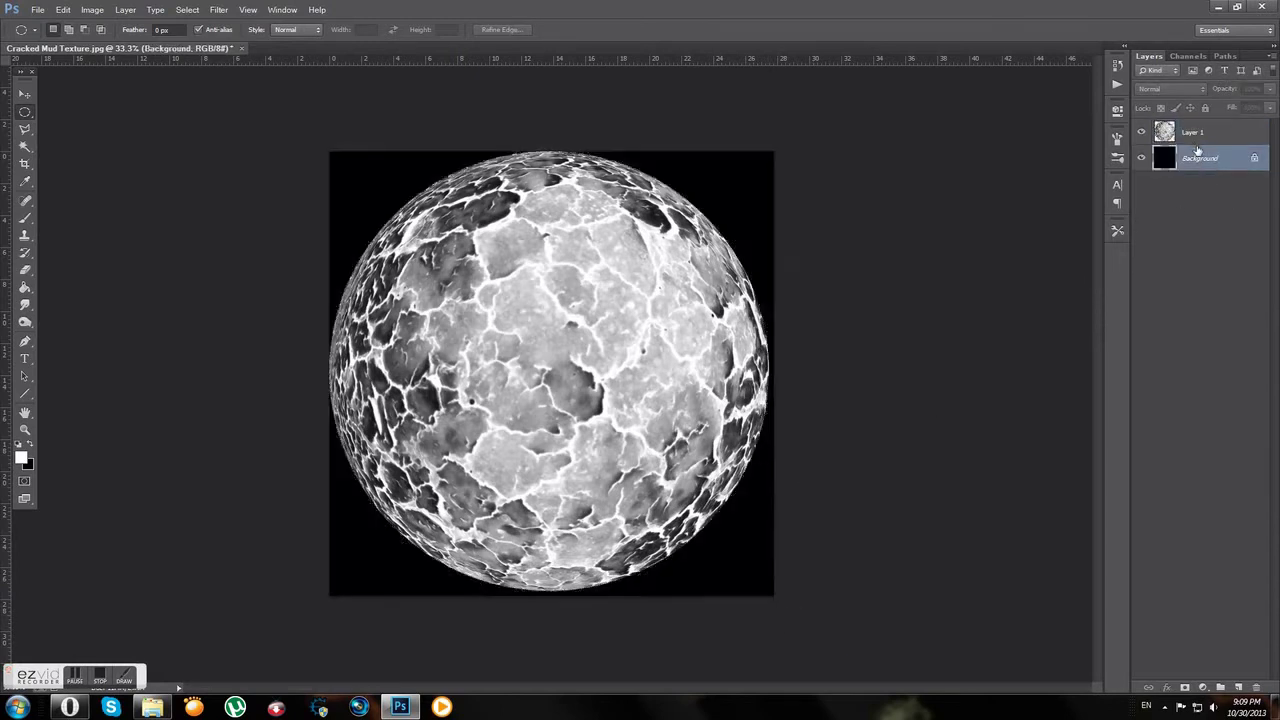
- Sharpen the sphere on Layer 1 to crisp up its cracks
{"action": "left_click", "coordinate": [1192, 130]}
{"action": "left_click", "coordinate": [216, 12]}
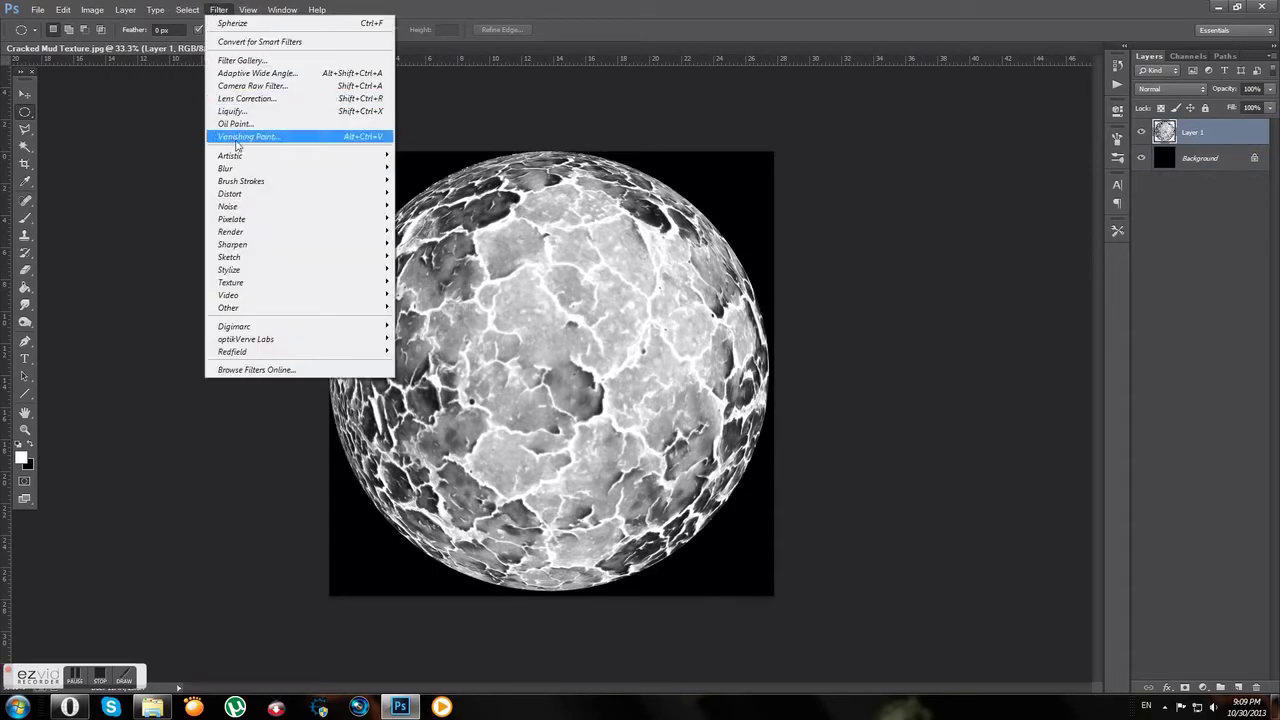
{"action": "mouse_move", "coordinate": [233, 244]}
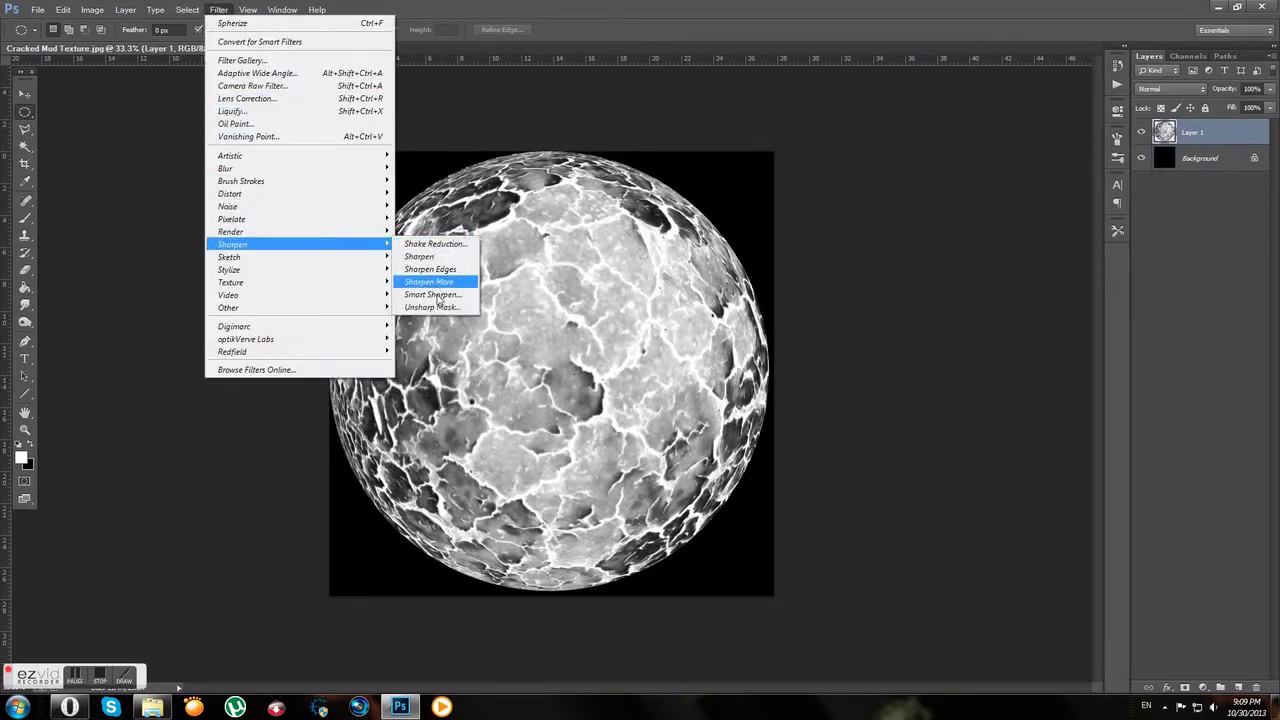
{"action": "left_click", "coordinate": [430, 307]}
{"action": "left_click", "coordinate": [931, 297]}
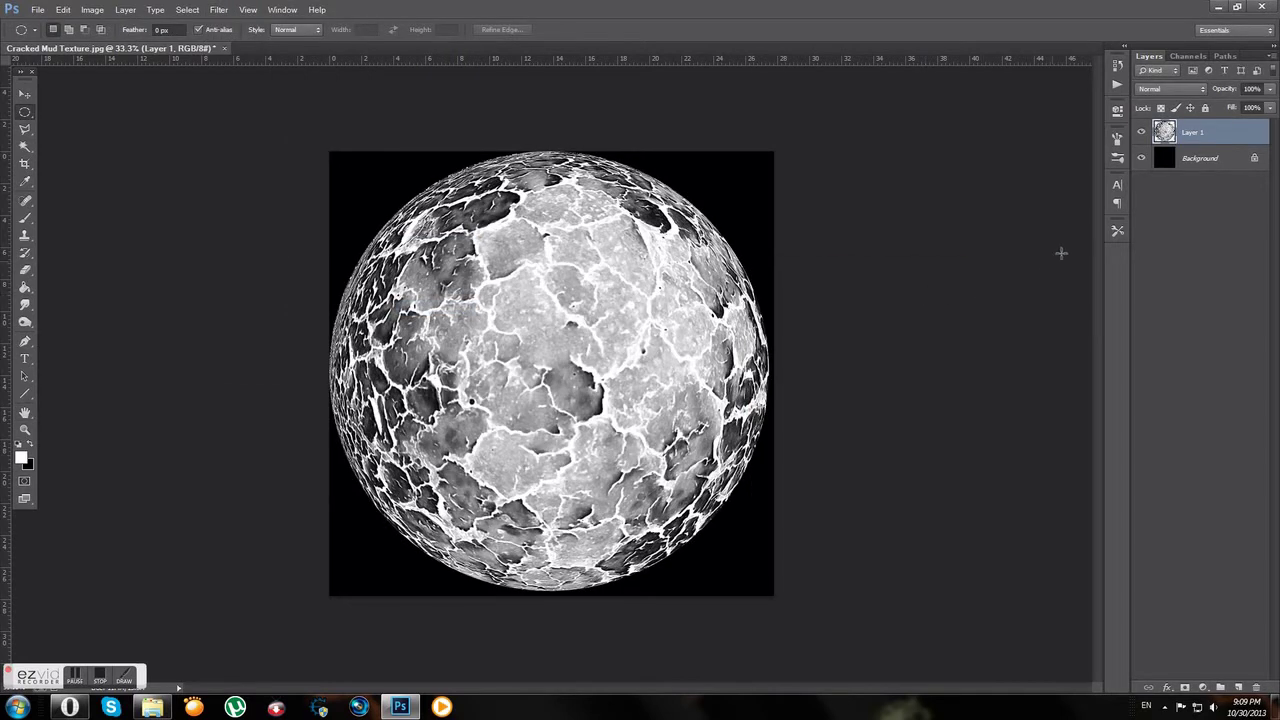
{"action": "left_click", "coordinate": [92, 10]}
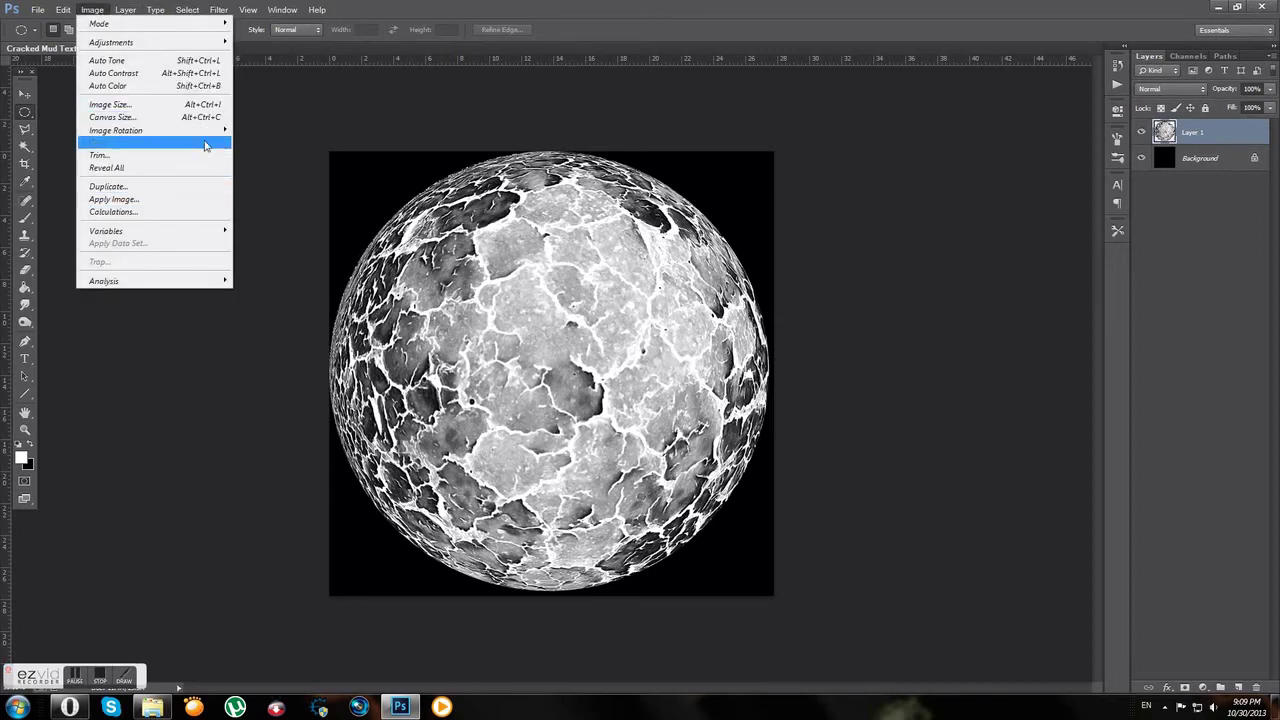
- Widen the canvas to 200 percent width
{"action": "left_click", "coordinate": [118, 117]}
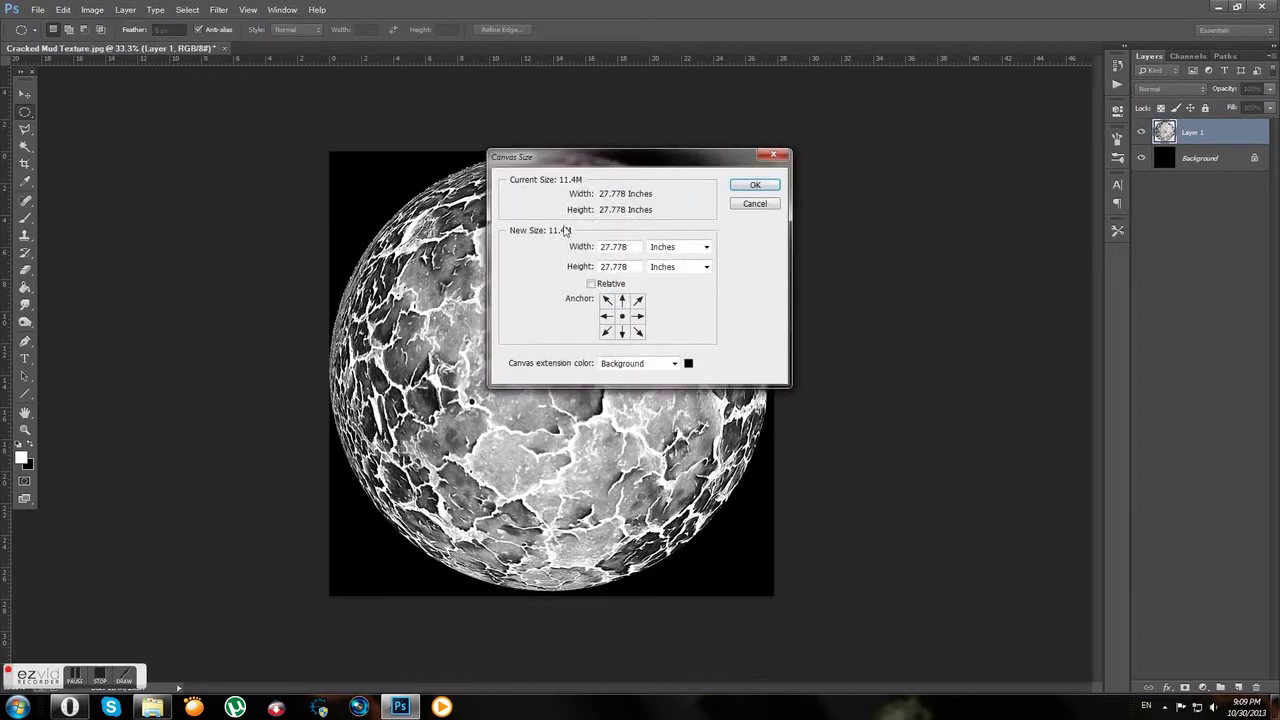
{"action": "left_click", "coordinate": [680, 246]}
{"action": "left_click", "coordinate": [668, 258]}
{"action": "double_click", "coordinate": [641, 246]}
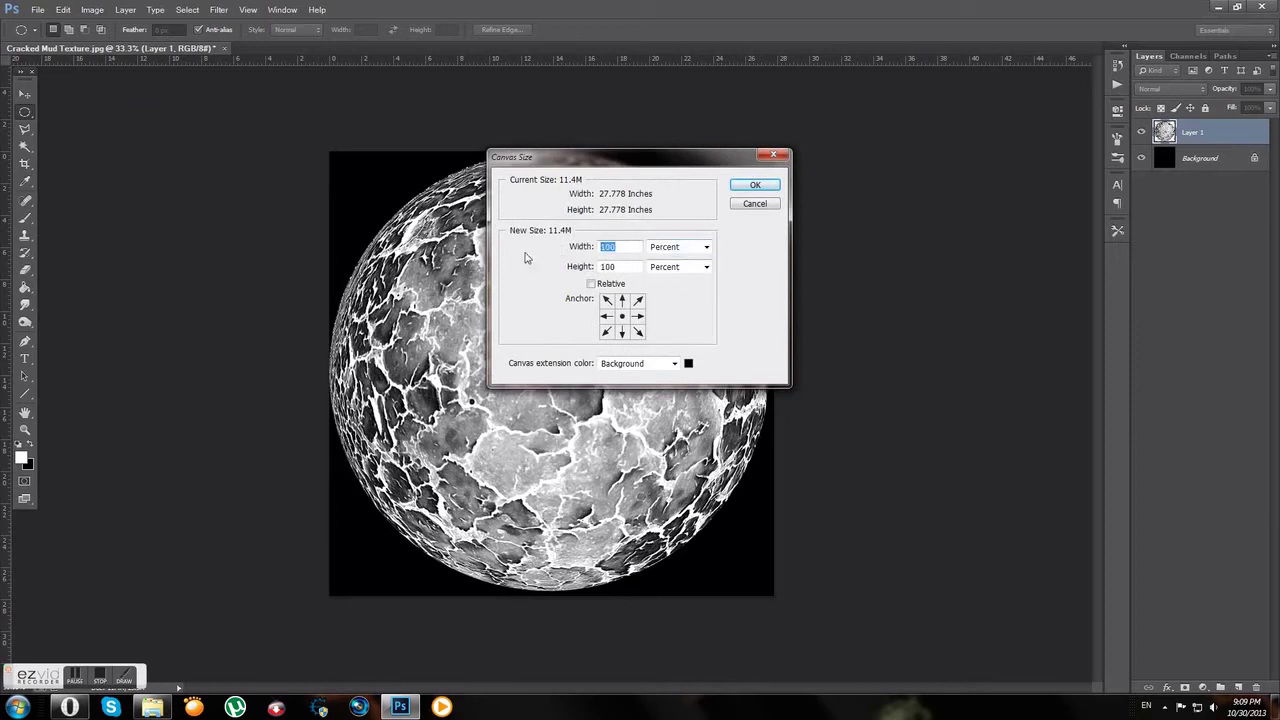
{"action": "type", "text": "200"}
{"action": "key", "text": "Tab"}
{"action": "key", "text": "Tab"}
{"action": "left_click", "coordinate": [755, 185]}
- Resize the image to 2000 pixels wide and fit it on screen
{"action": "key", "text": "ctrl+alt+i"}
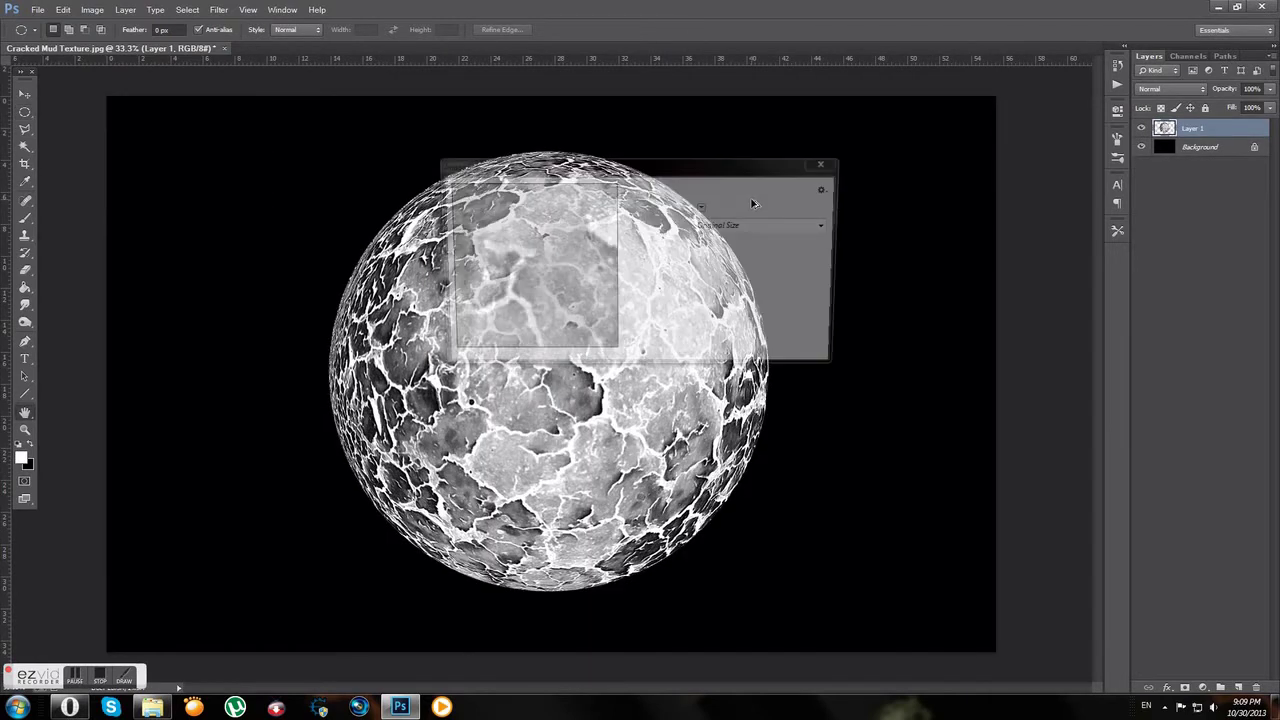
{"action": "type", "text": "2000"}
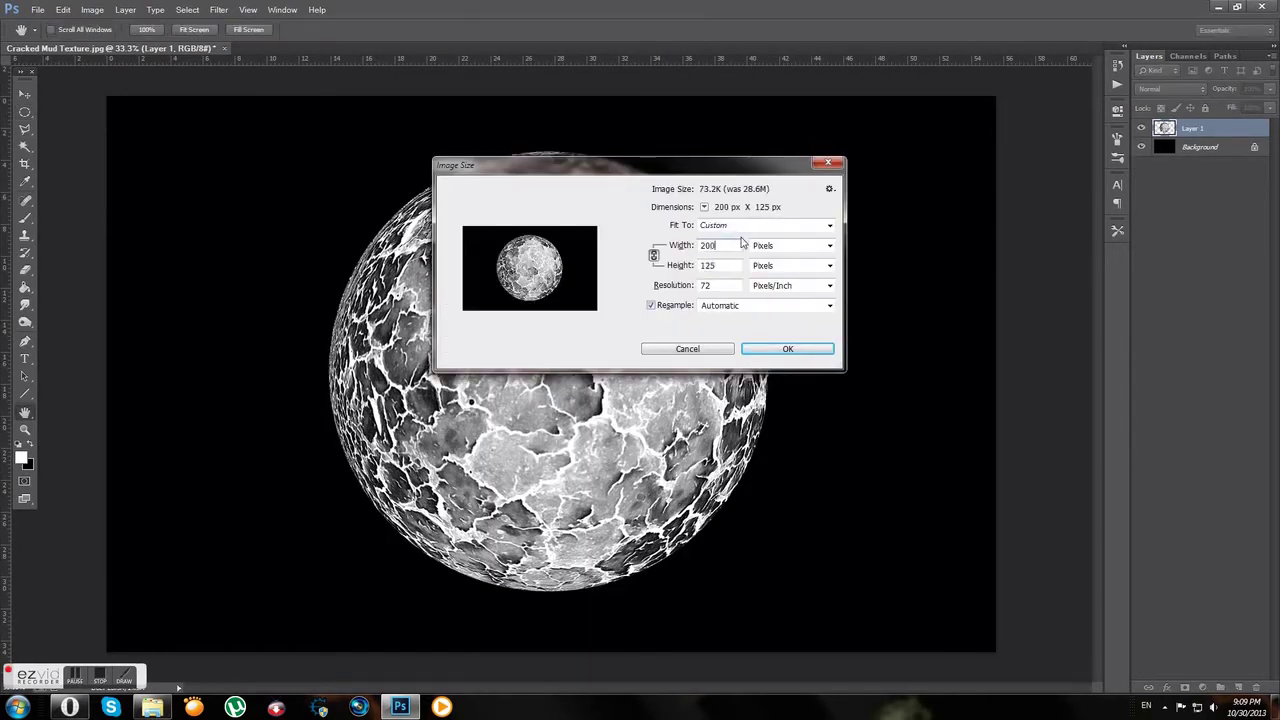
{"action": "left_click", "coordinate": [773, 349]}
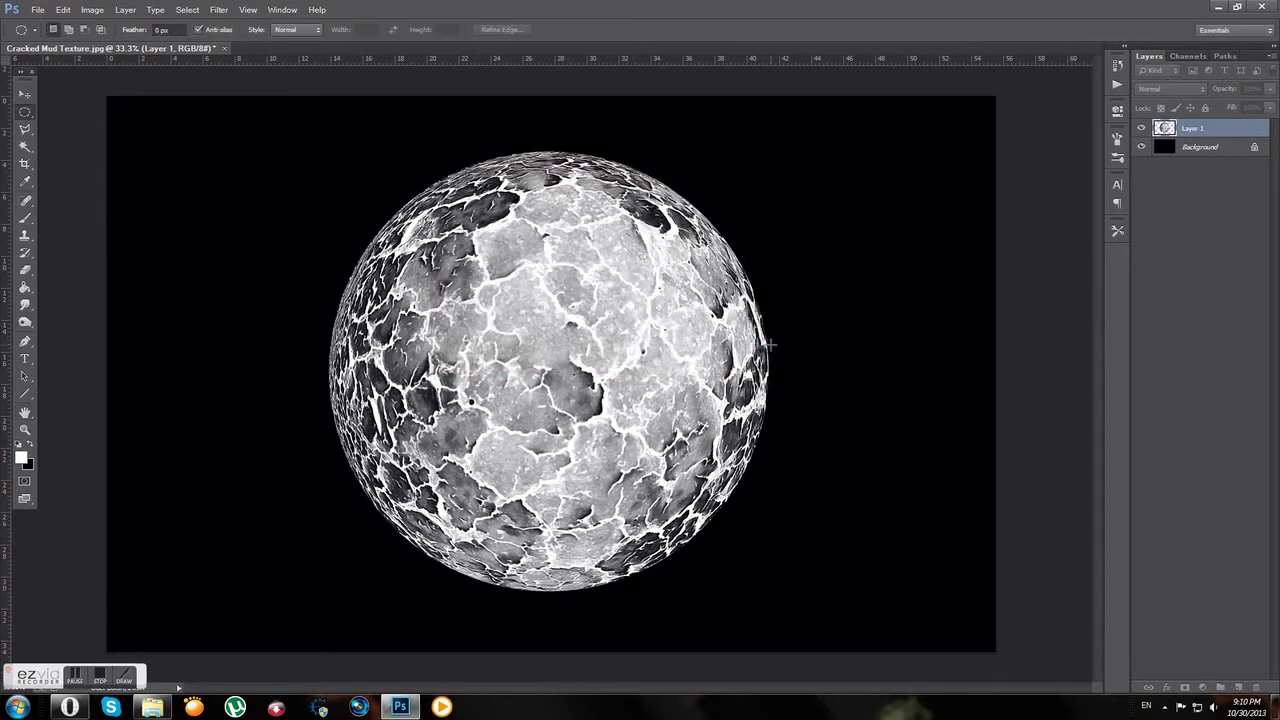
{"action": "key", "text": "ctrl+0"}
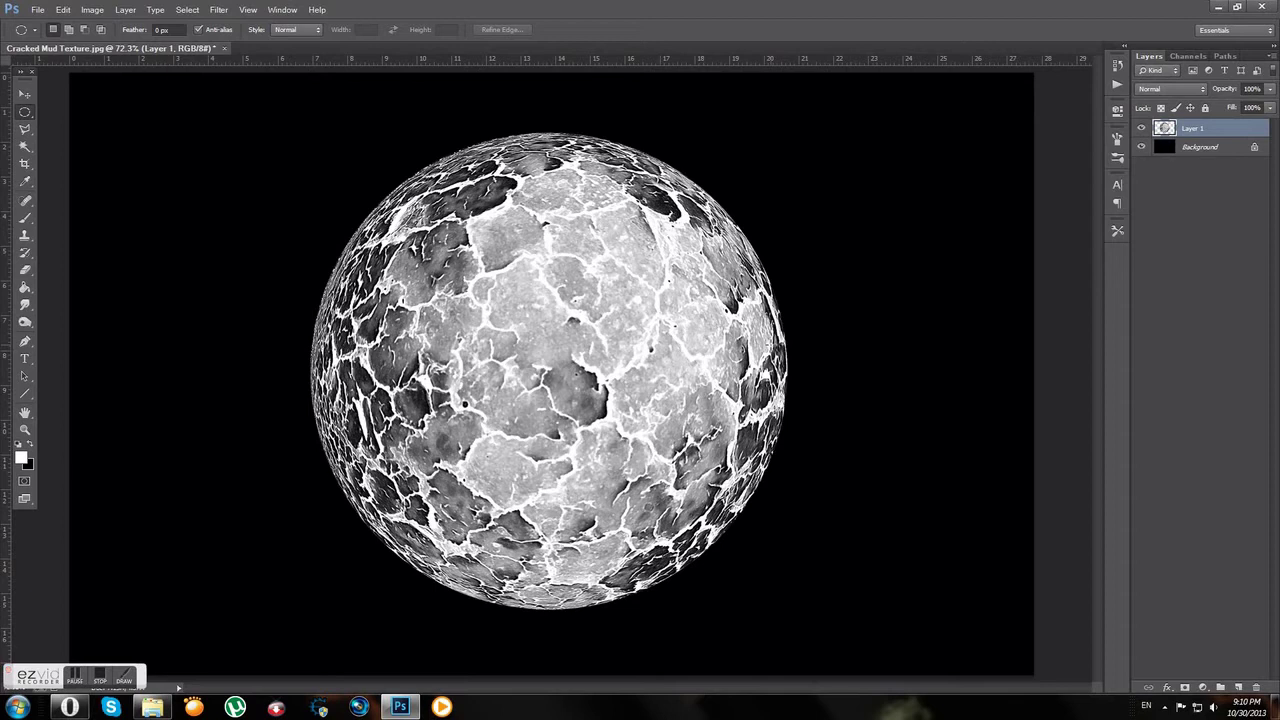
- Apply Polar Coordinates (Polar to Rectangular), then rotate the image 90° clockwise
{"action": "left_click", "coordinate": [219, 9]}
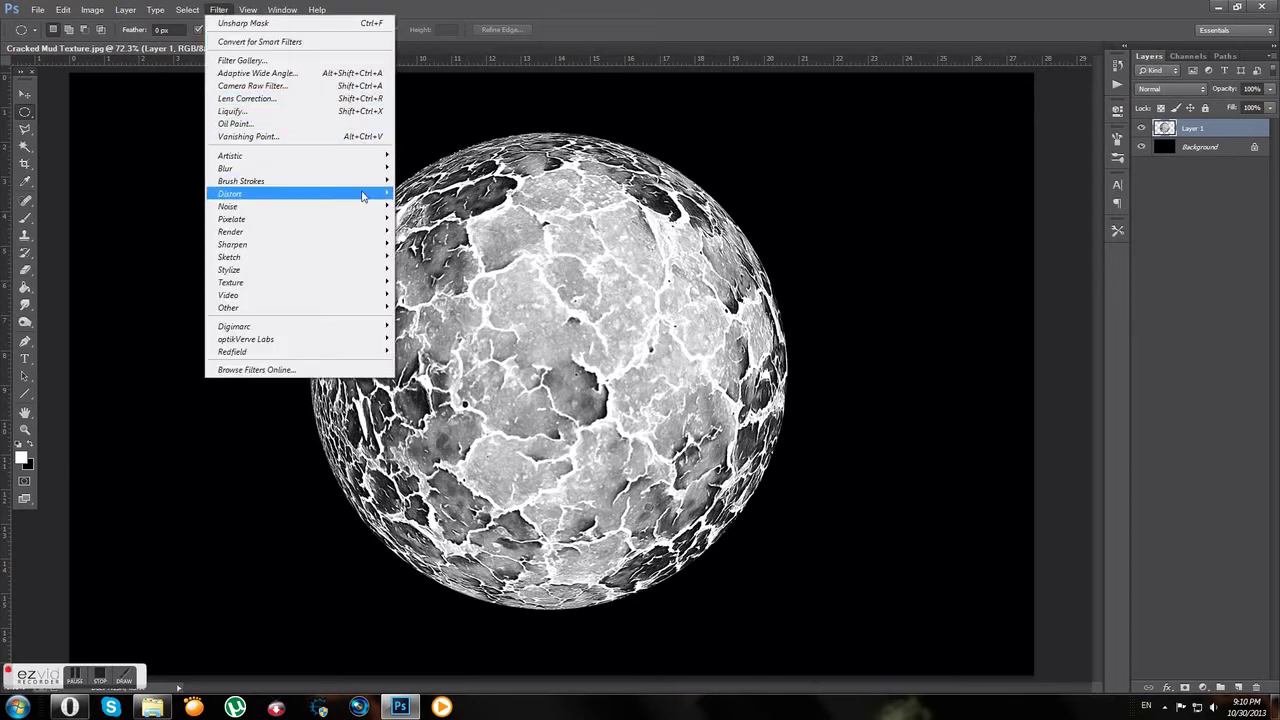
{"action": "mouse_move", "coordinate": [300, 194]}
{"action": "left_click", "coordinate": [440, 258]}
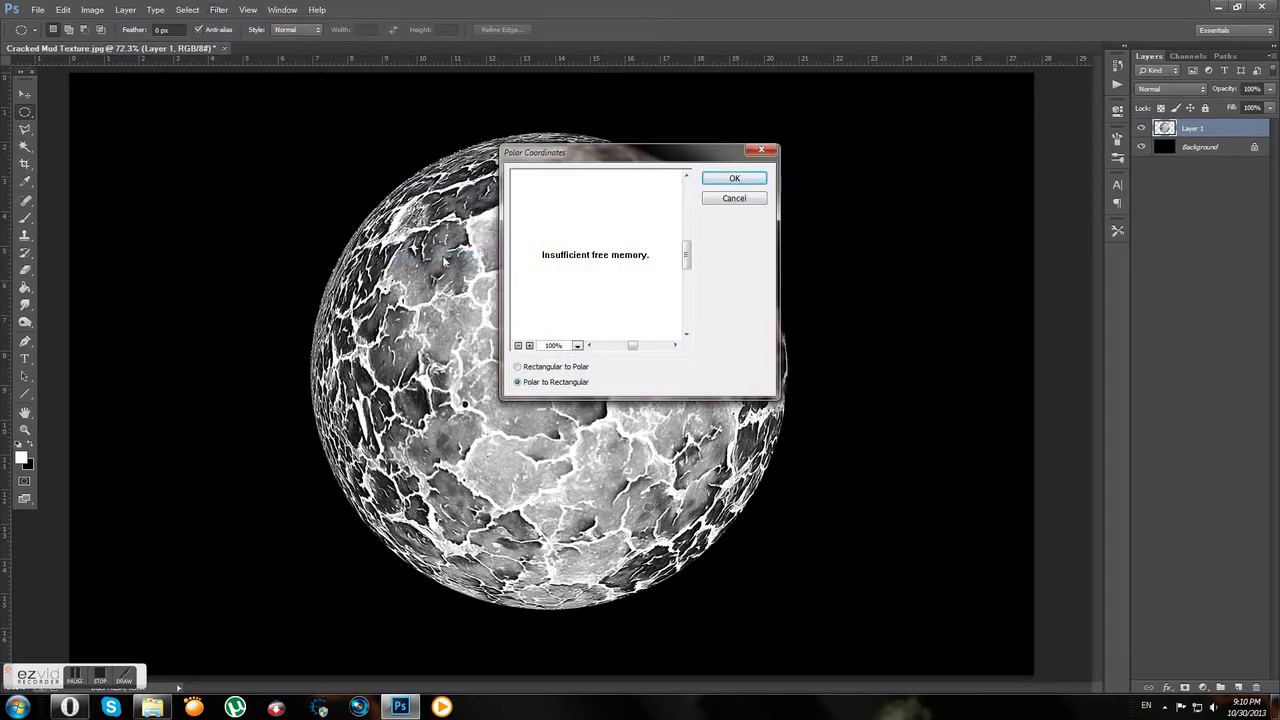
{"action": "left_click", "coordinate": [734, 179]}
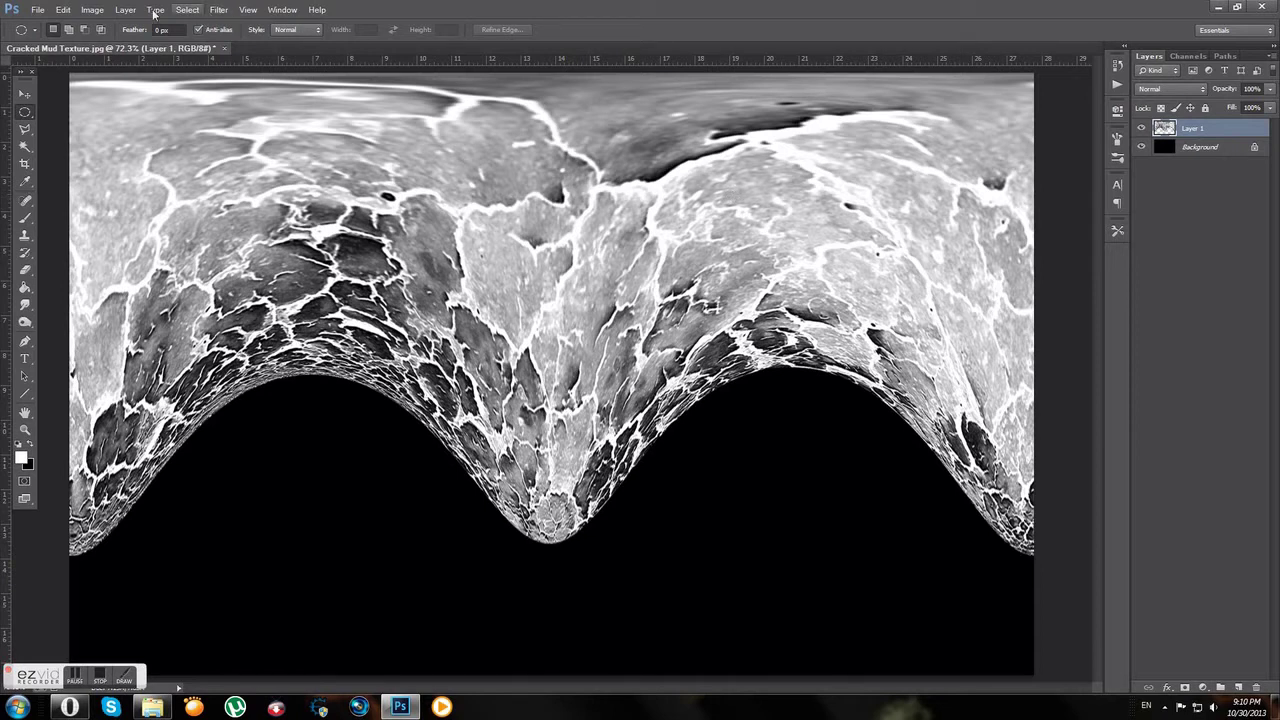
{"action": "left_click", "coordinate": [93, 12]}
{"action": "mouse_move", "coordinate": [116, 130]}
{"action": "left_click", "coordinate": [274, 147]}
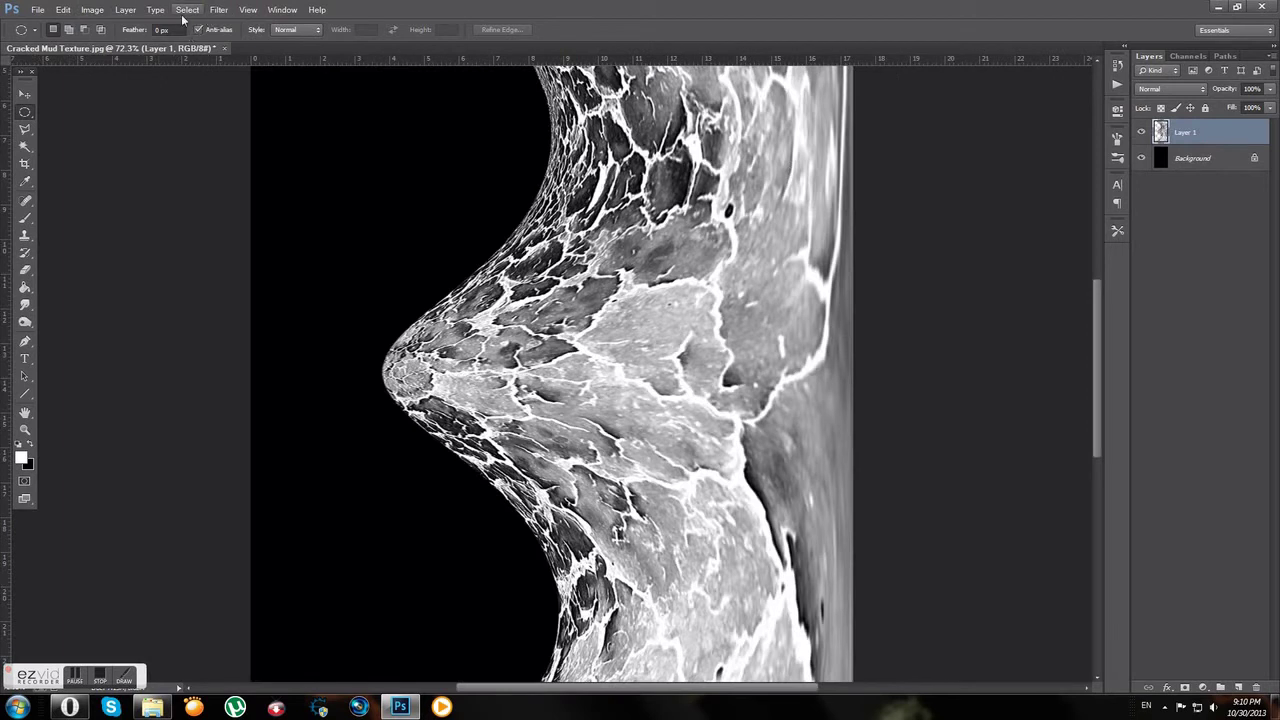
- Apply the Wind filter from the right, then rotate the image 90° counter-clockwise
{"action": "left_click", "coordinate": [218, 10]}
{"action": "mouse_move", "coordinate": [229, 257]}
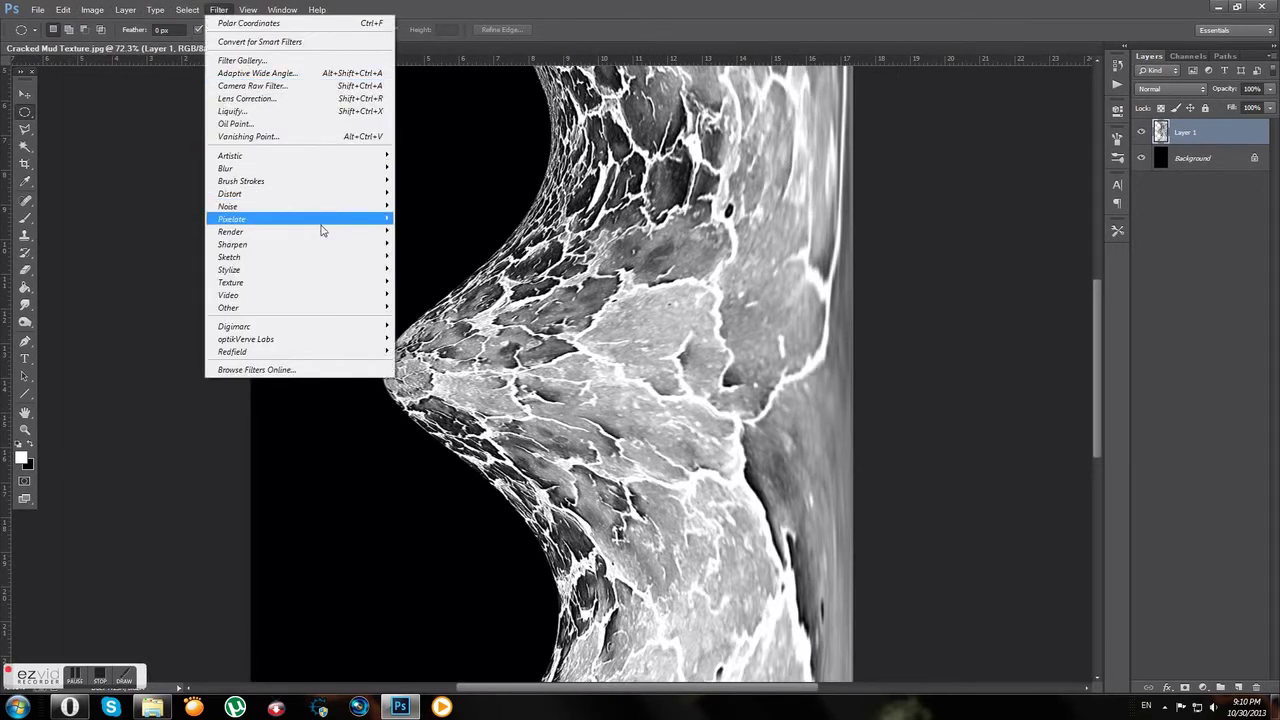
{"action": "left_click", "coordinate": [428, 372]}
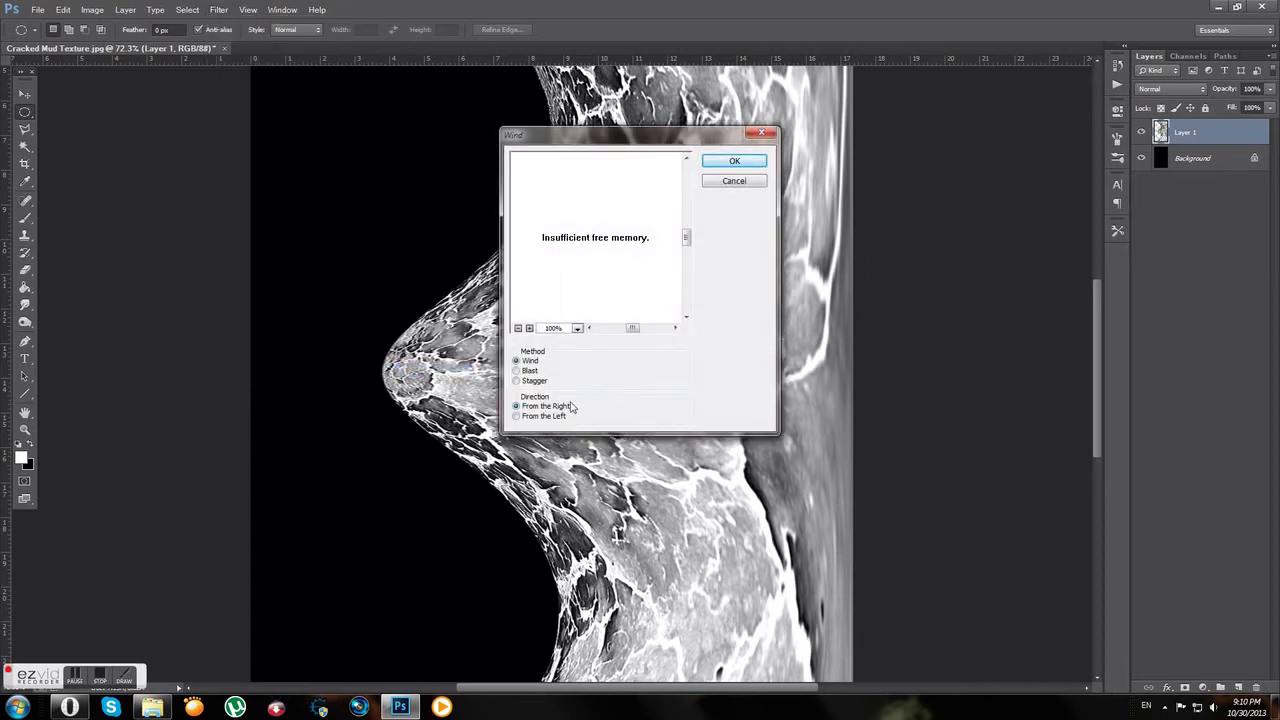
{"action": "left_click", "coordinate": [734, 161]}
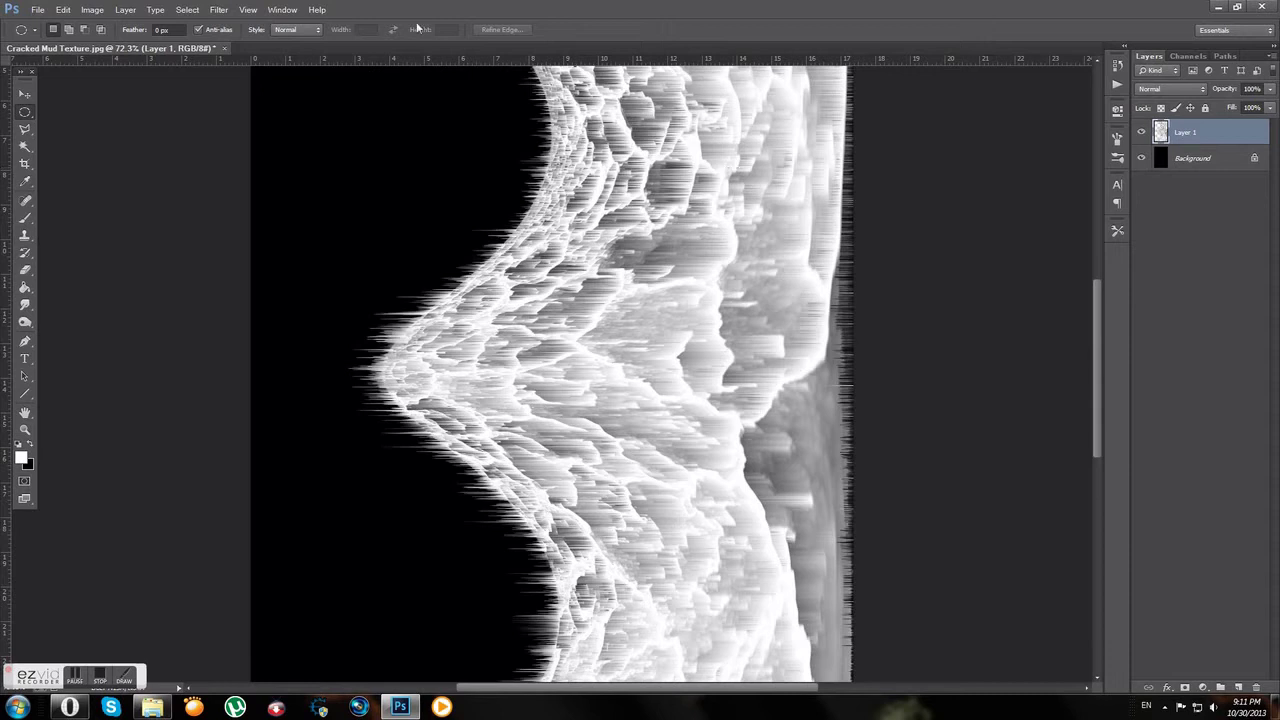
{"action": "left_click", "coordinate": [92, 9]}
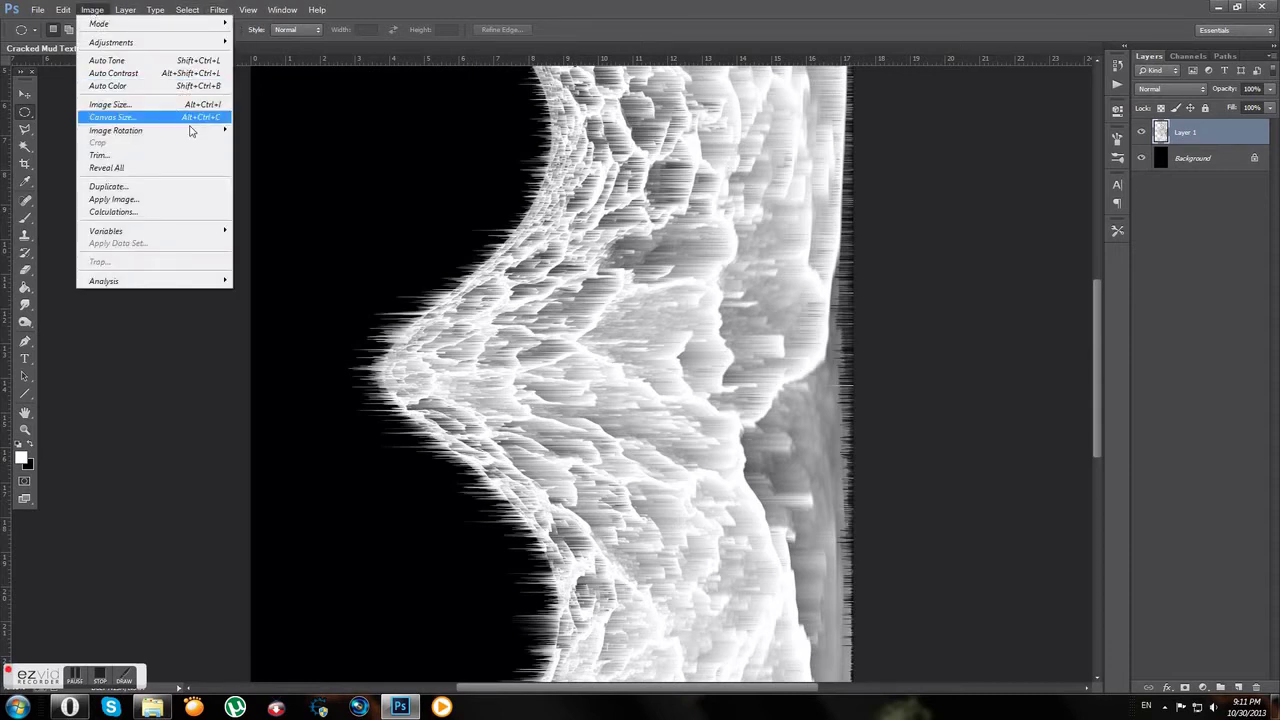
{"action": "mouse_move", "coordinate": [116, 130]}
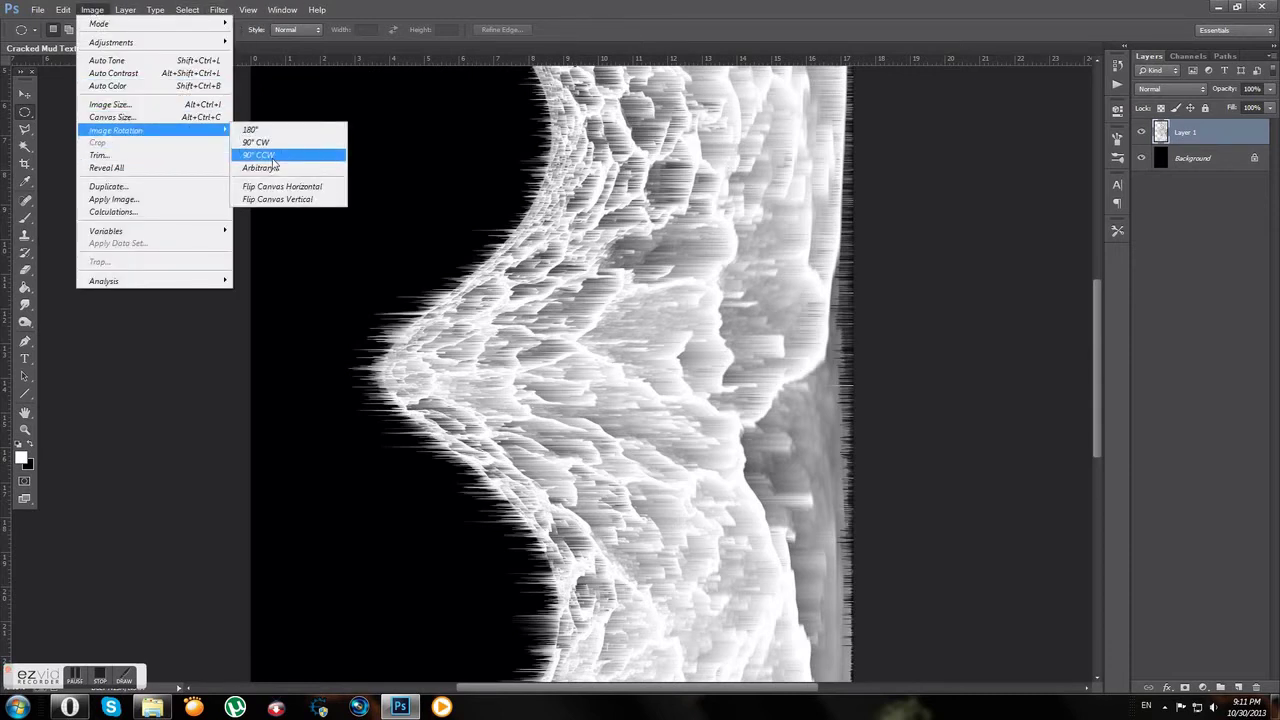
{"action": "left_click", "coordinate": [272, 156]}
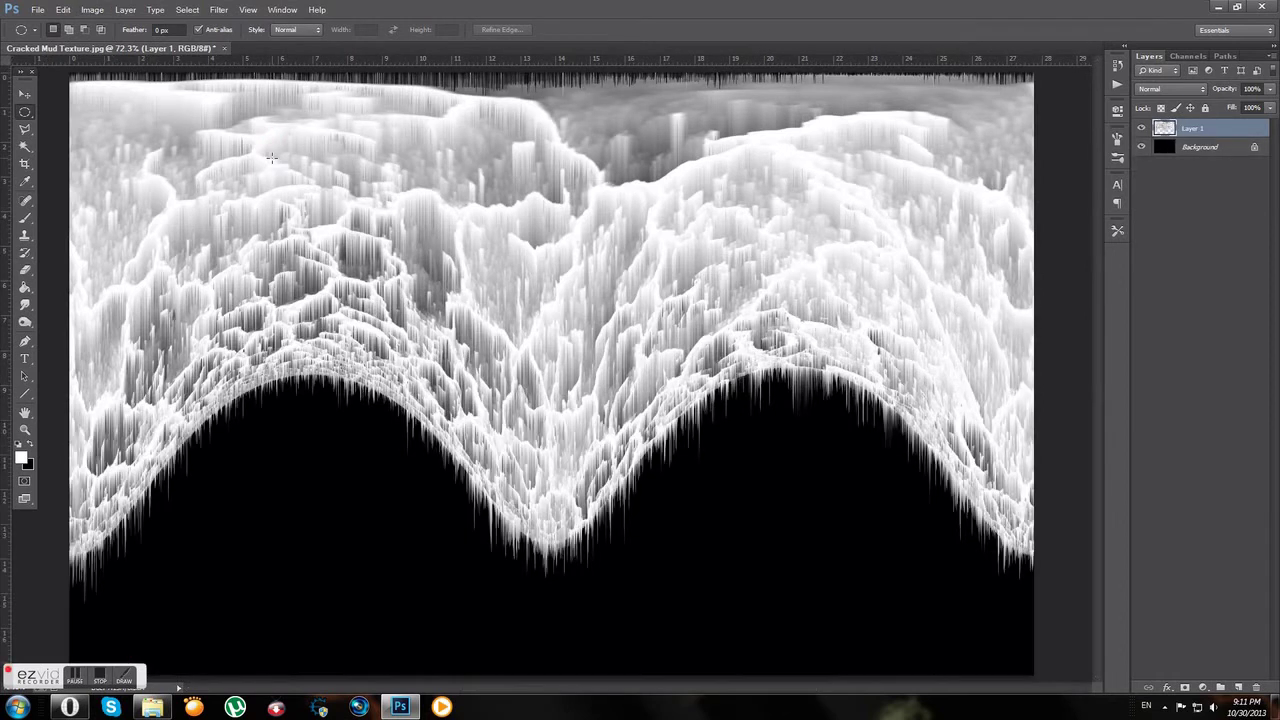
- Apply Polar Coordinates with Rectangular to Polar to wrap the streaked band
{"action": "left_click", "coordinate": [218, 9]}
{"action": "mouse_move", "coordinate": [230, 193]}
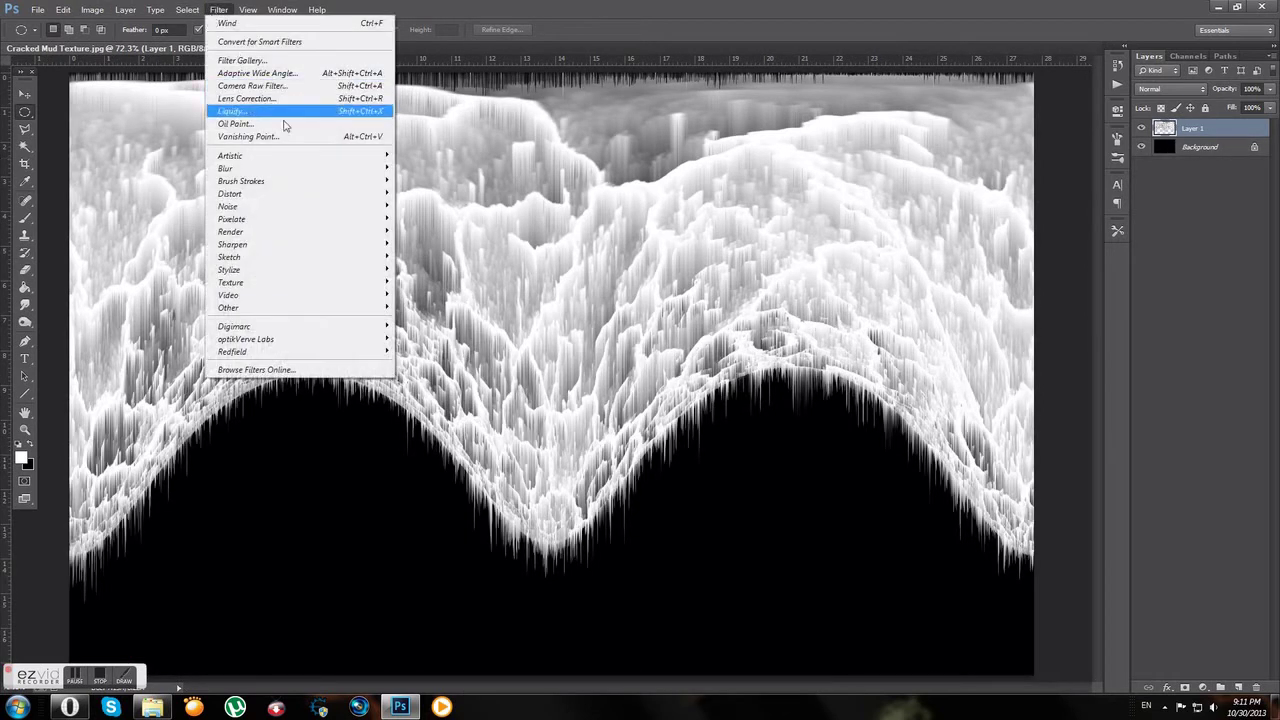
{"action": "left_click", "coordinate": [446, 257]}
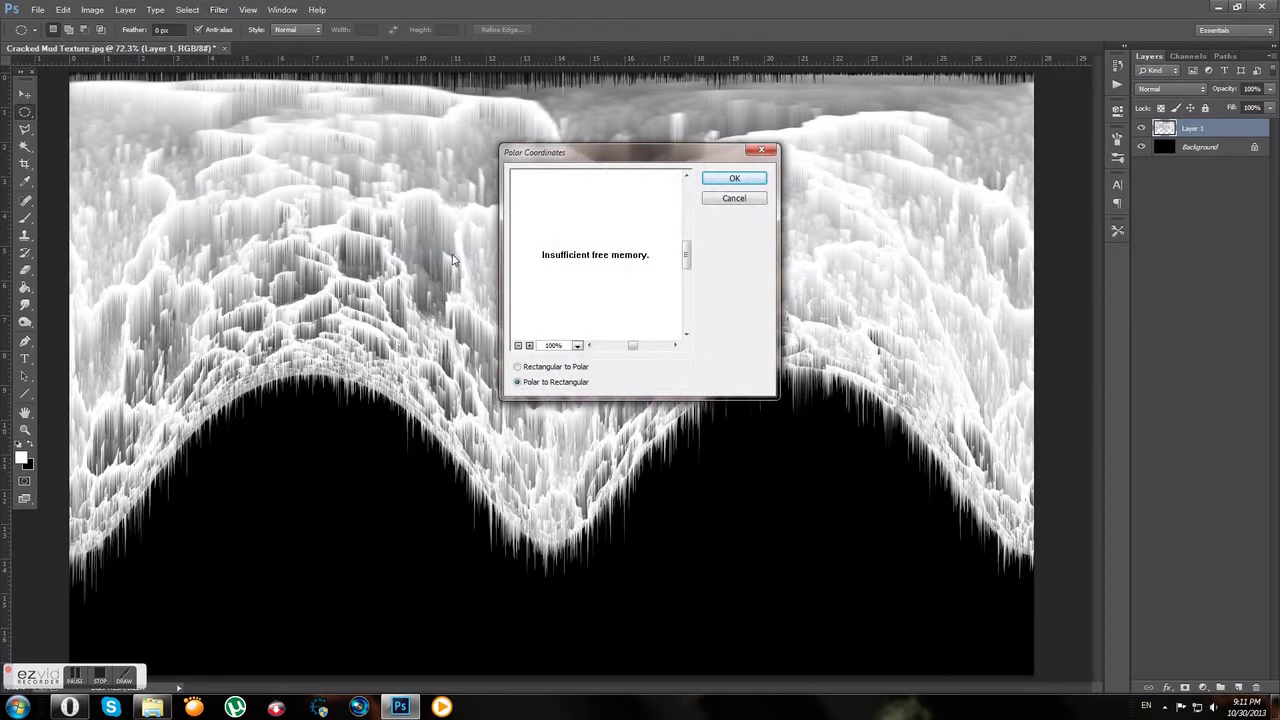
{"action": "left_click", "coordinate": [520, 368]}
{"action": "left_click", "coordinate": [734, 180]}
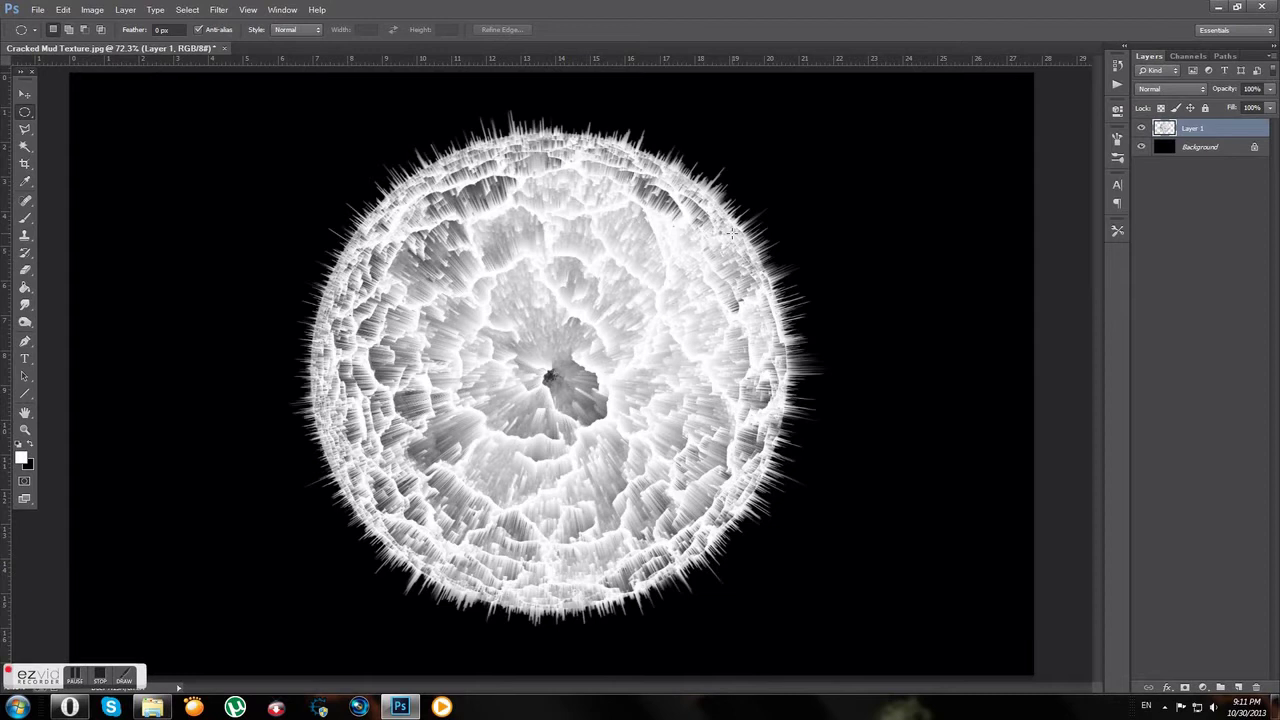
- Add a Hue/Saturation adjustment layer with Colorize on and Saturation 70
{"action": "left_click", "coordinate": [1203, 688]}
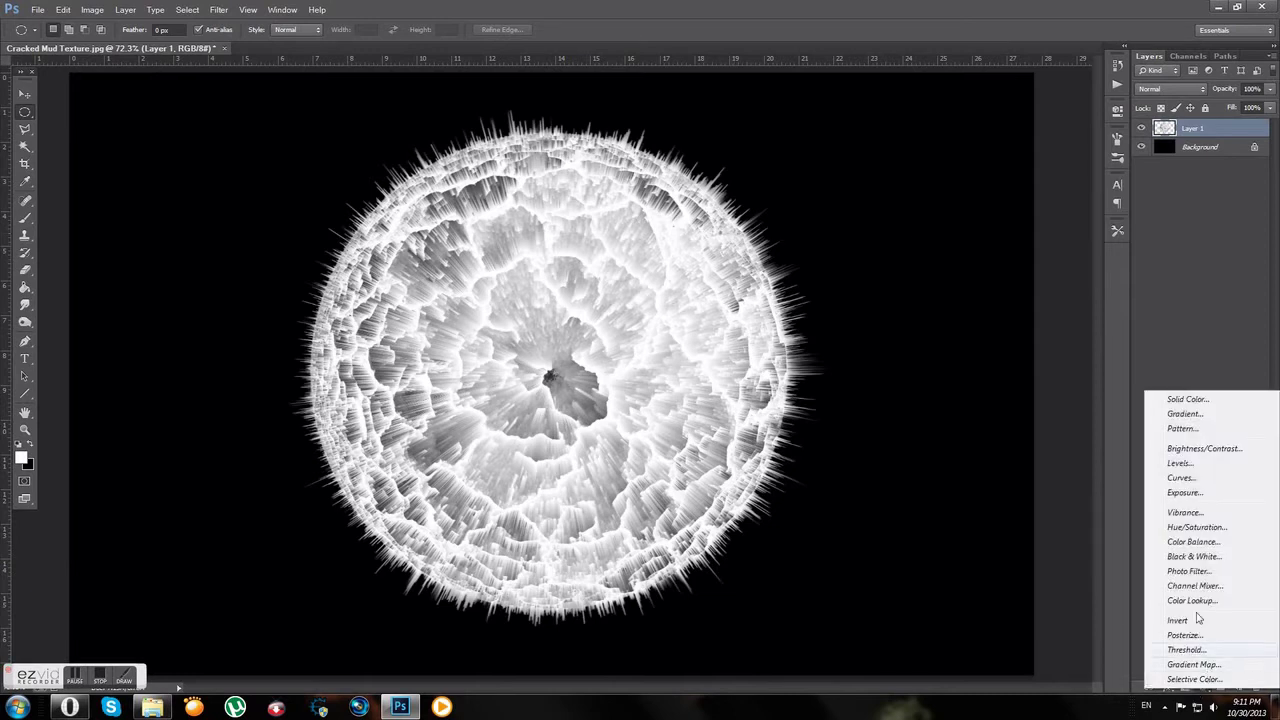
{"action": "left_click", "coordinate": [1195, 527]}
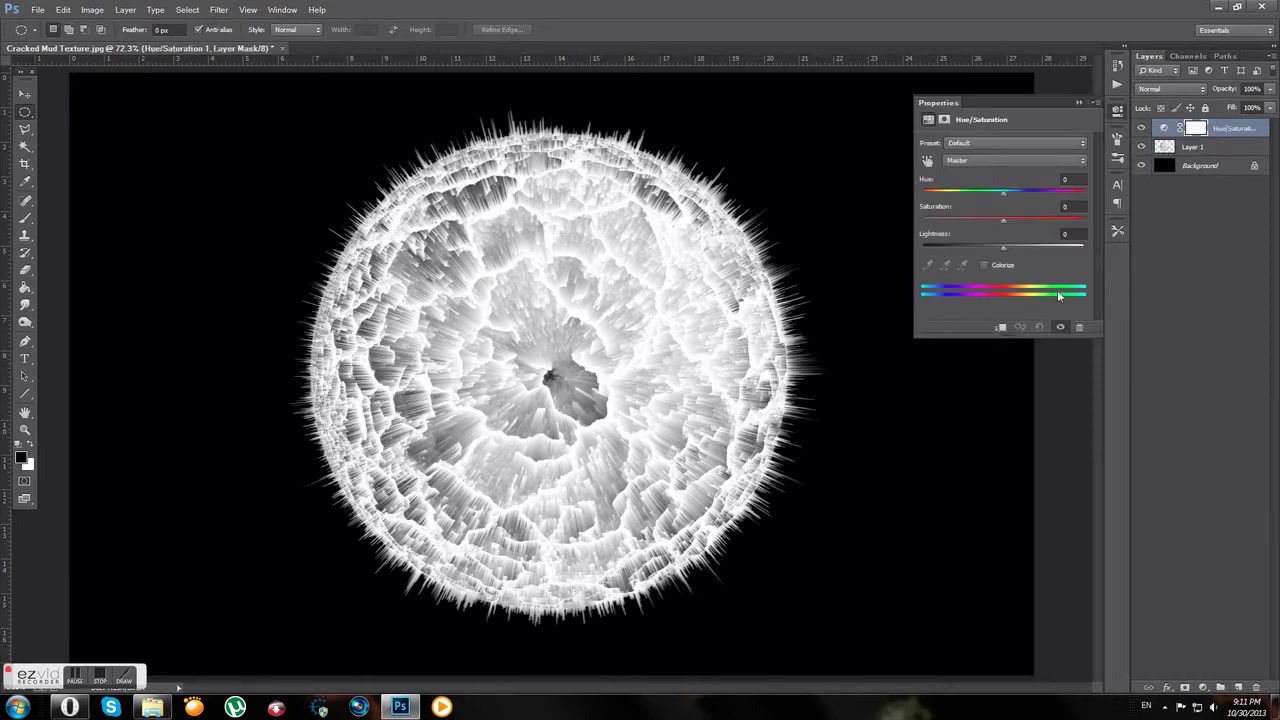
{"action": "left_click", "coordinate": [984, 266]}
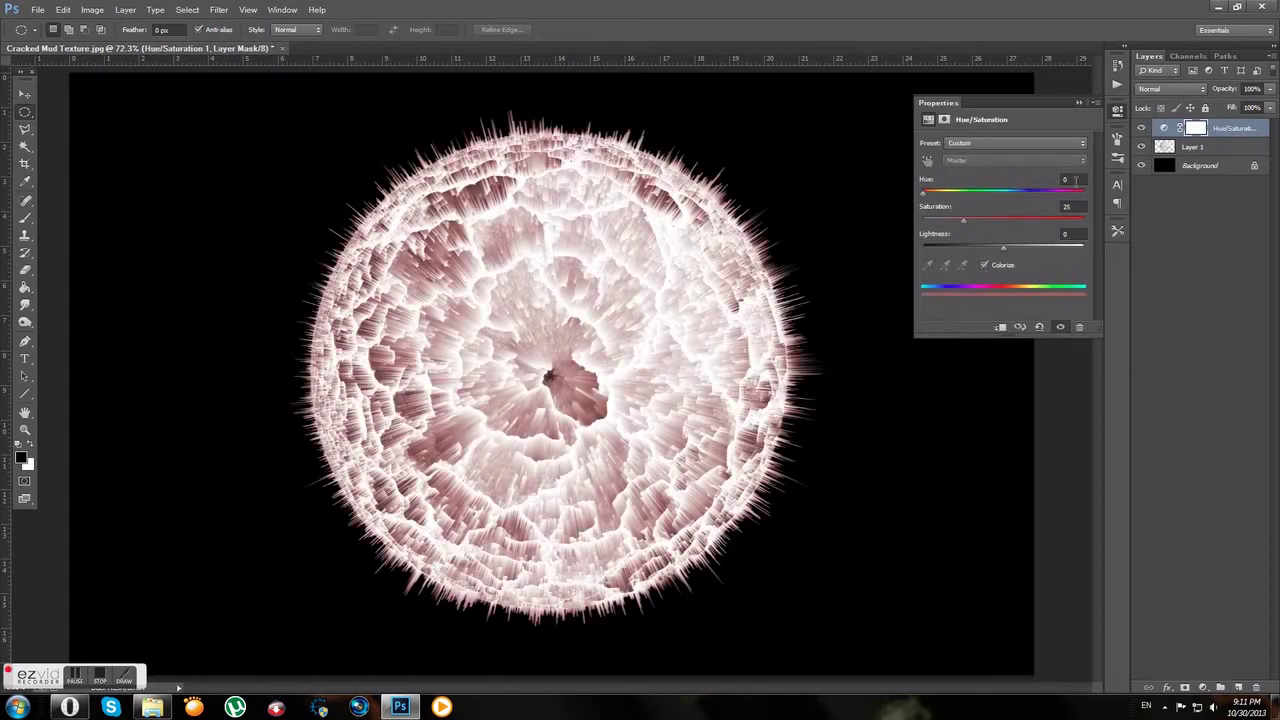
{"action": "left_click_drag", "start_coordinate": [953, 207], "coordinate": [998, 207]}
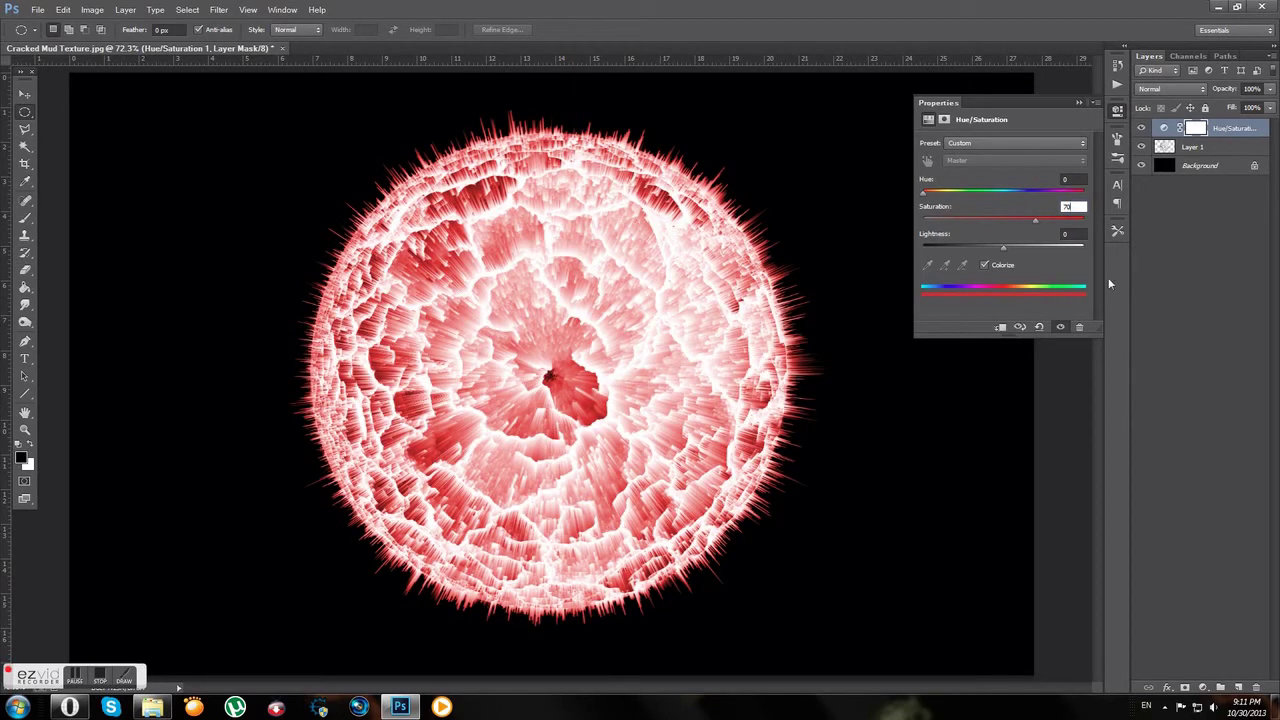
{"action": "left_click", "coordinate": [1079, 102]}
{"action": "left_click", "coordinate": [1206, 690]}
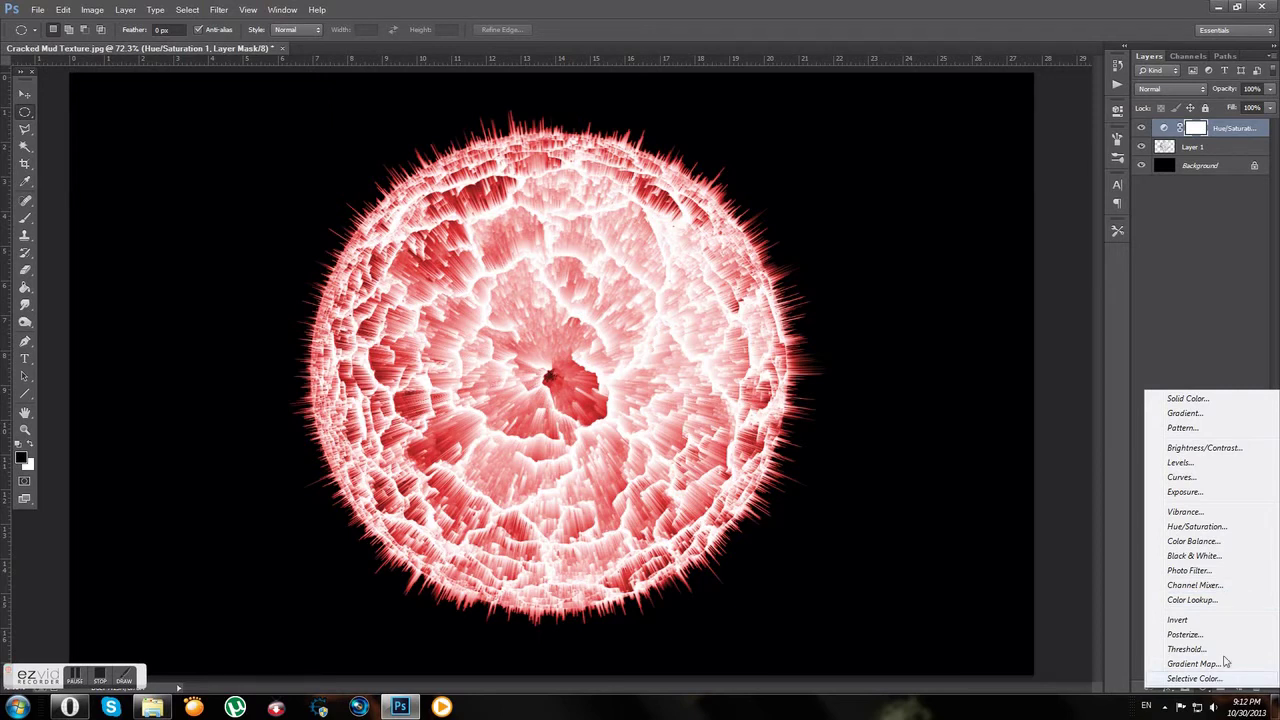
{"action": "left_click", "coordinate": [1164, 130]}
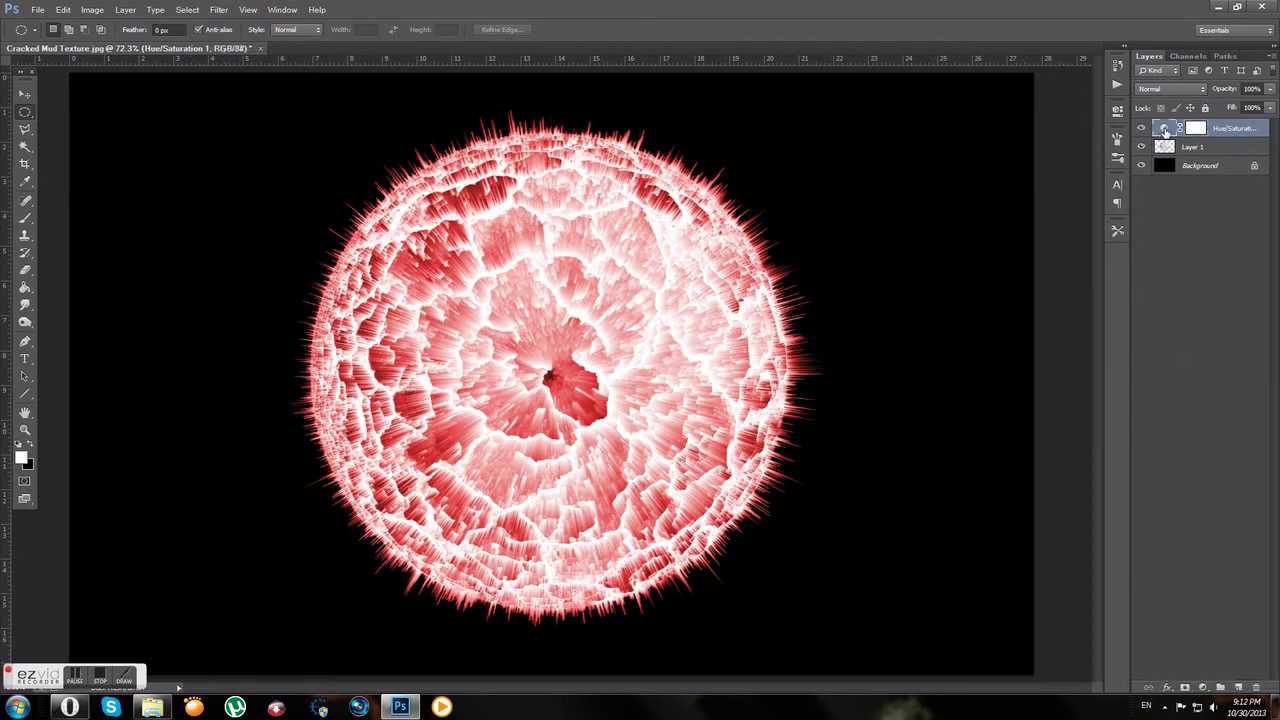
{"action": "double_click", "coordinate": [1164, 130]}
{"action": "left_click", "coordinate": [1010, 146]}
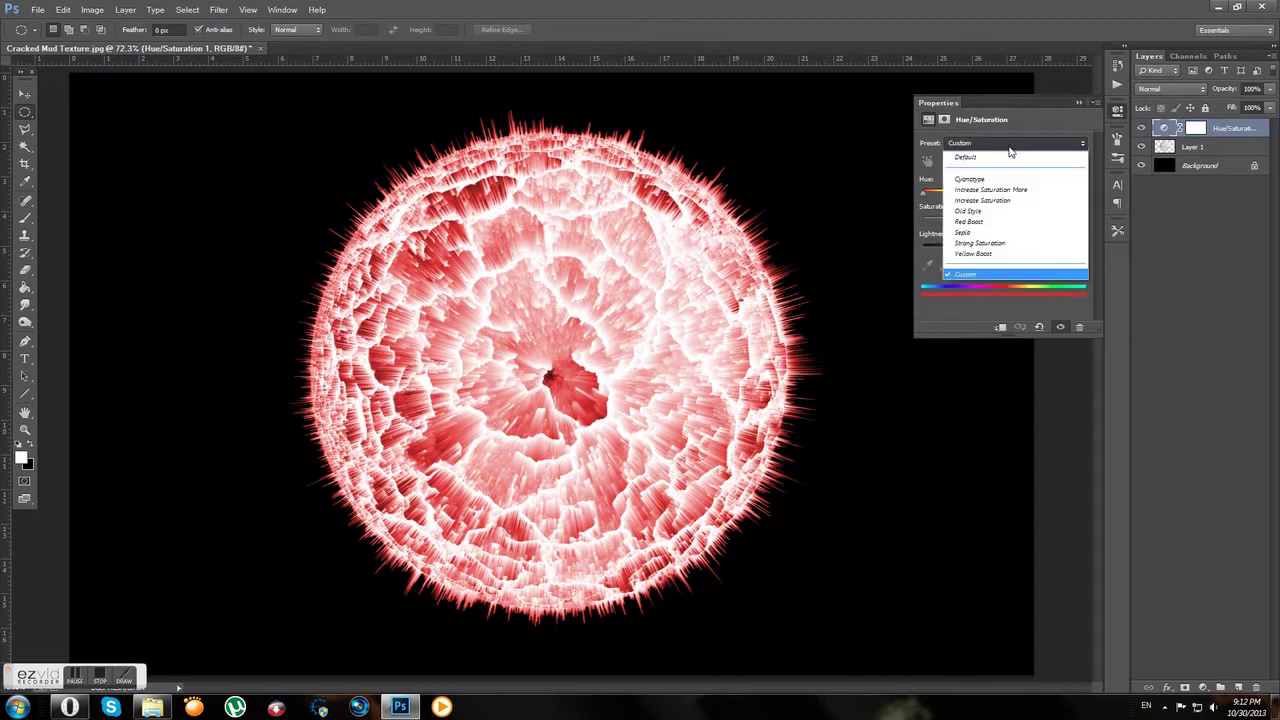
{"action": "left_click", "coordinate": [1009, 147]}
{"action": "left_click", "coordinate": [1006, 145]}
{"action": "left_click", "coordinate": [1008, 148]}
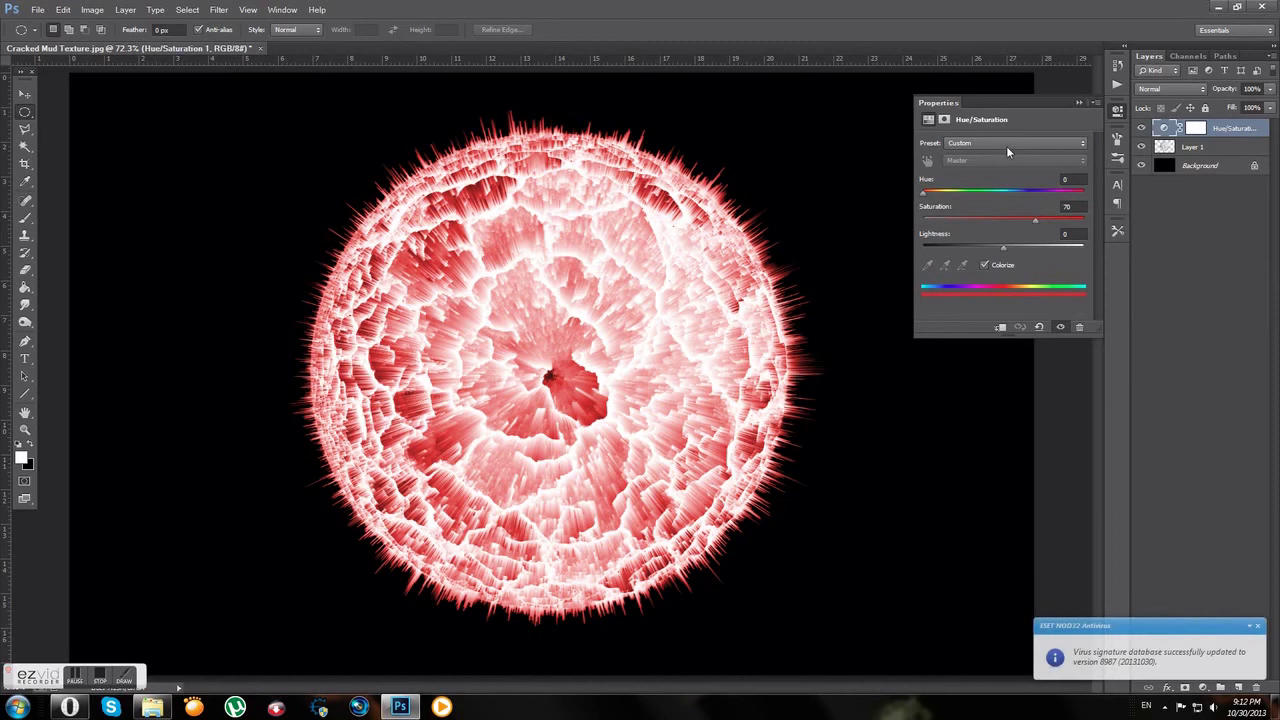
{"action": "left_click", "coordinate": [1007, 147]}
{"action": "left_click", "coordinate": [1007, 147]}
- Add a Color Balance layer with midtones Cyan–Red 100 and Yellow–Blue -100
{"action": "left_click", "coordinate": [1079, 103]}
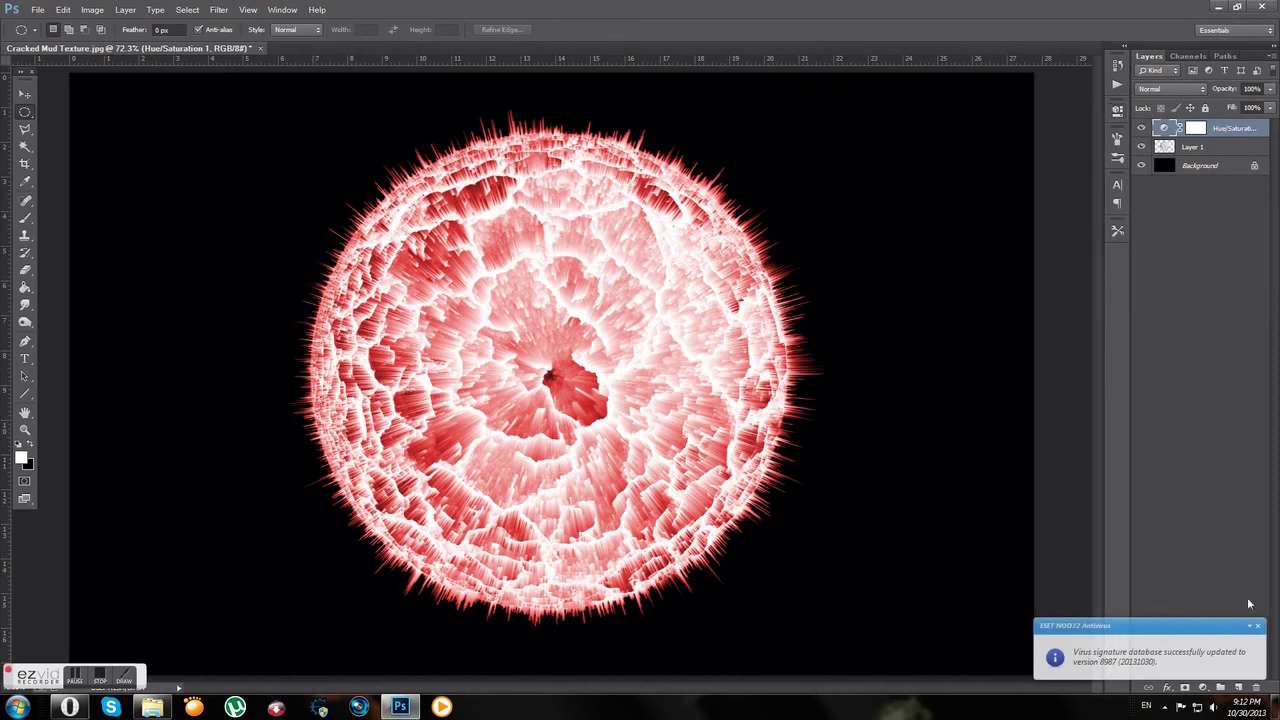
{"action": "left_click", "coordinate": [1203, 688]}
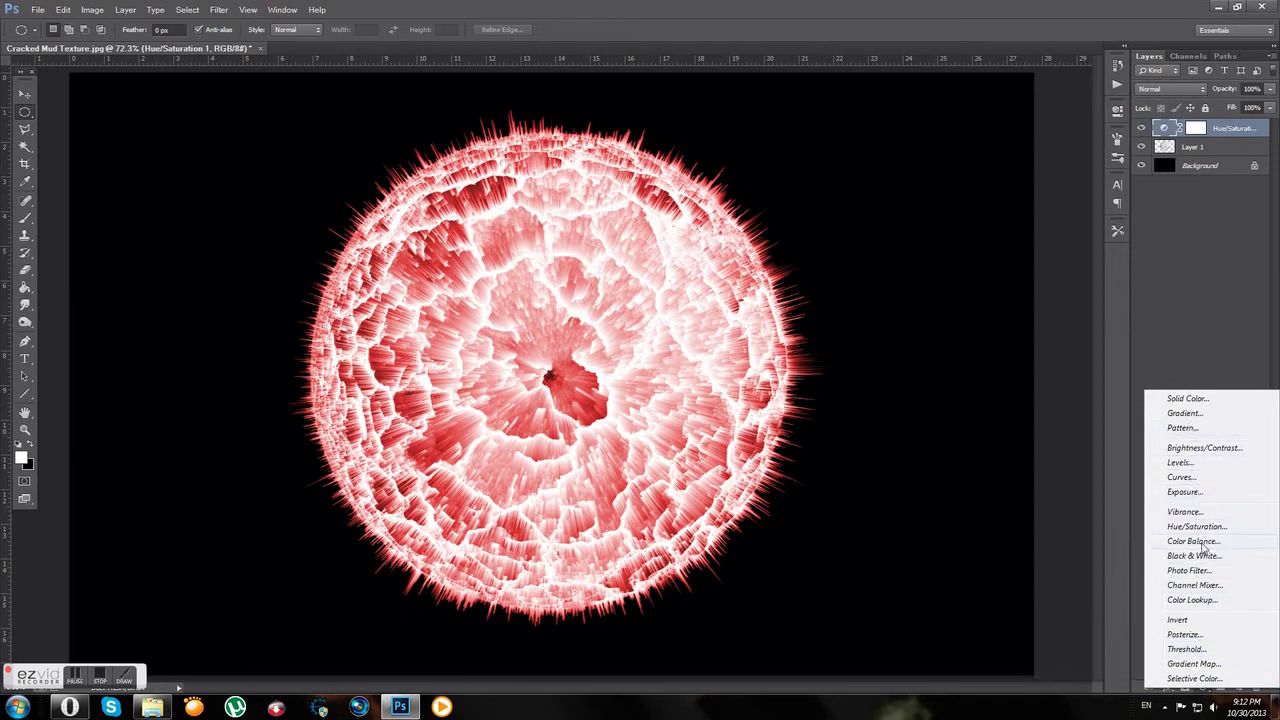
{"action": "left_click", "coordinate": [1198, 541]}
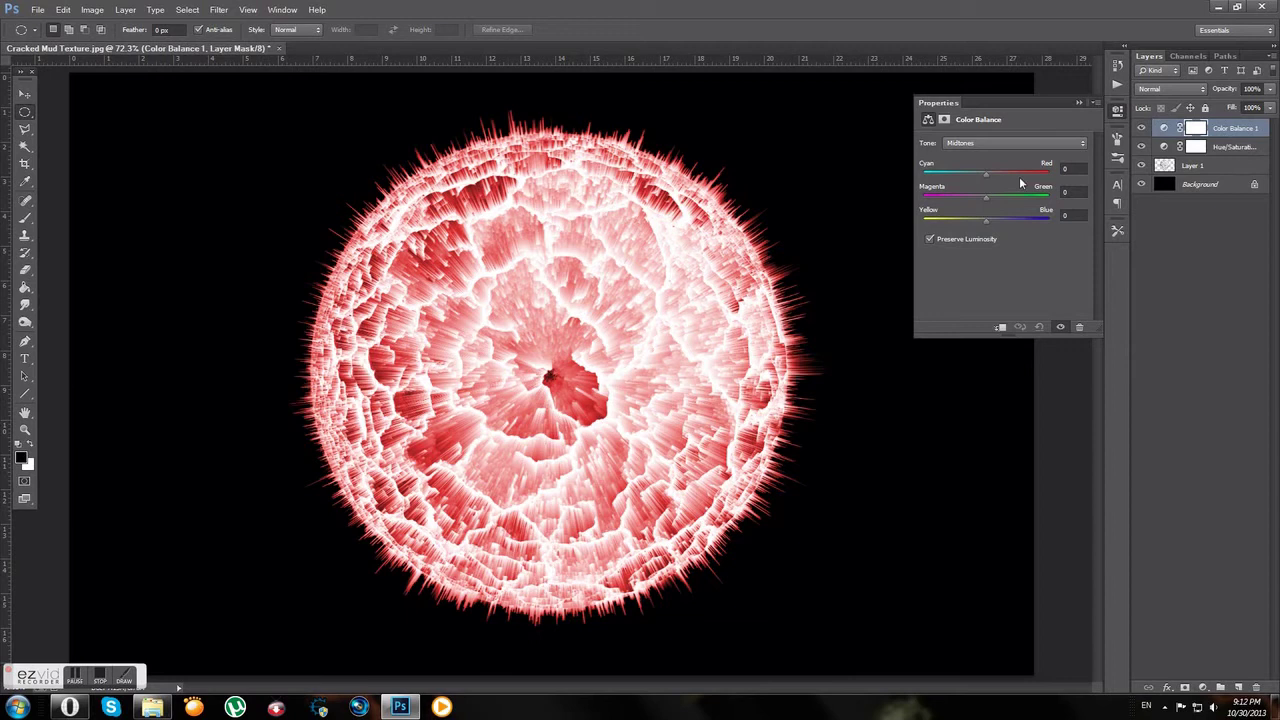
{"action": "type", "text": "100"}
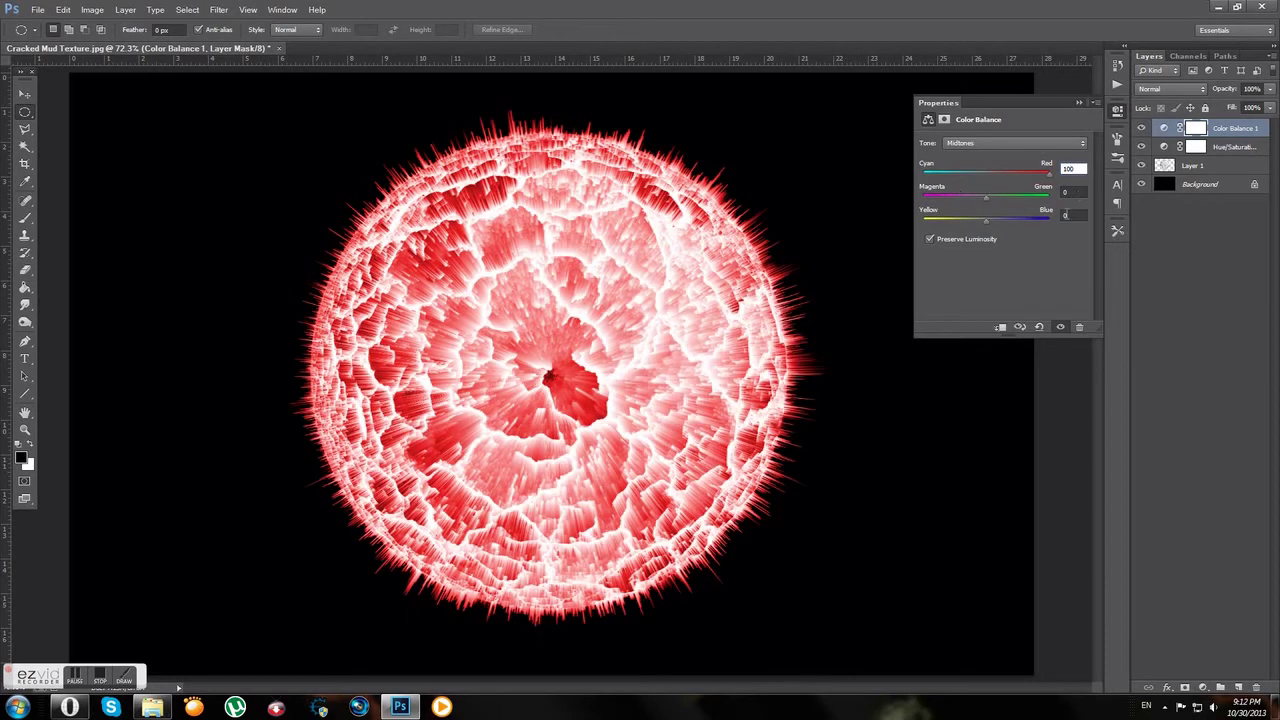
{"action": "left_click", "coordinate": [1066, 214]}
{"action": "type", "text": "00"}
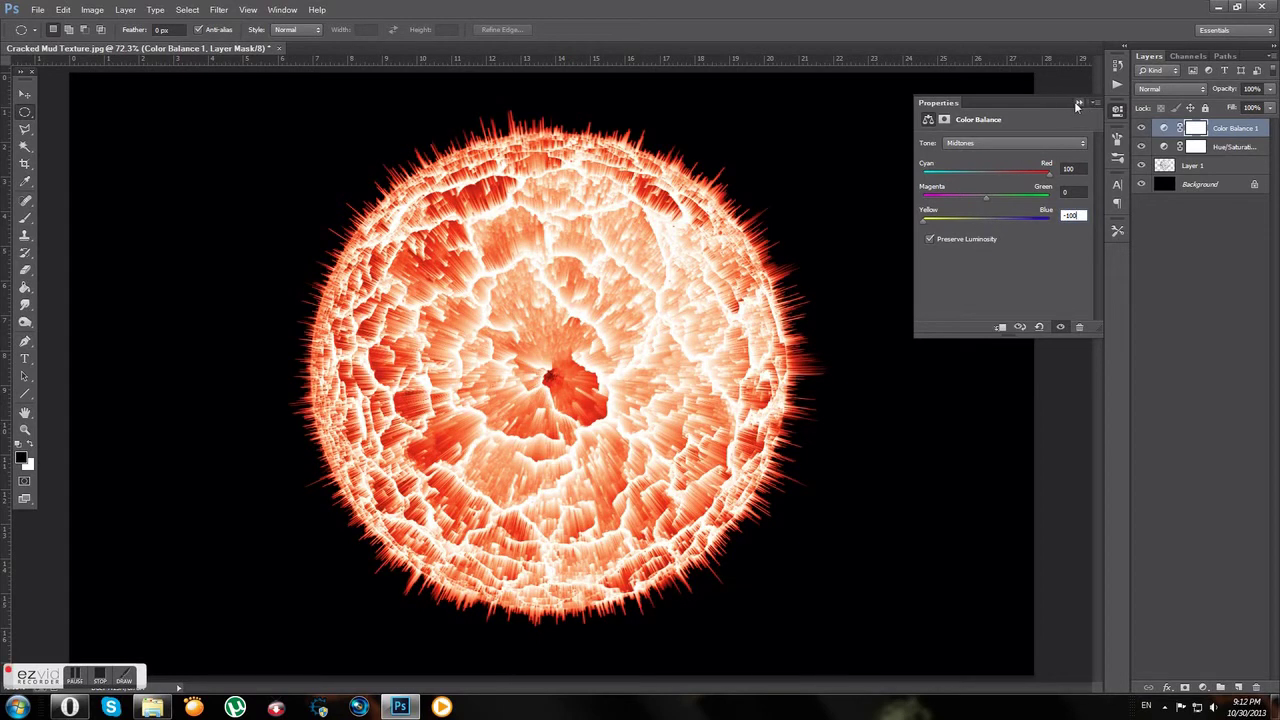
{"action": "left_click", "coordinate": [1078, 103]}
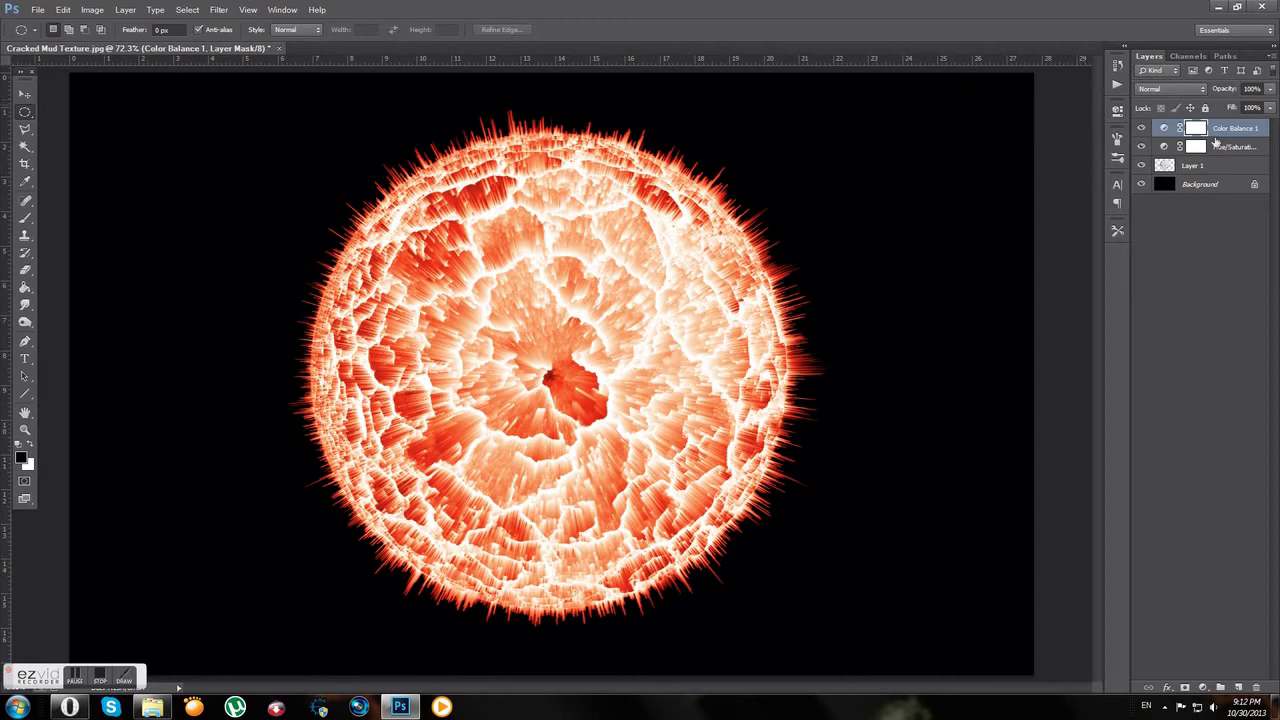
- Set Color Balance highlights to Magenta–Green 30 and push Yellow–Blue toward yellow
{"action": "double_click", "coordinate": [1165, 130]}
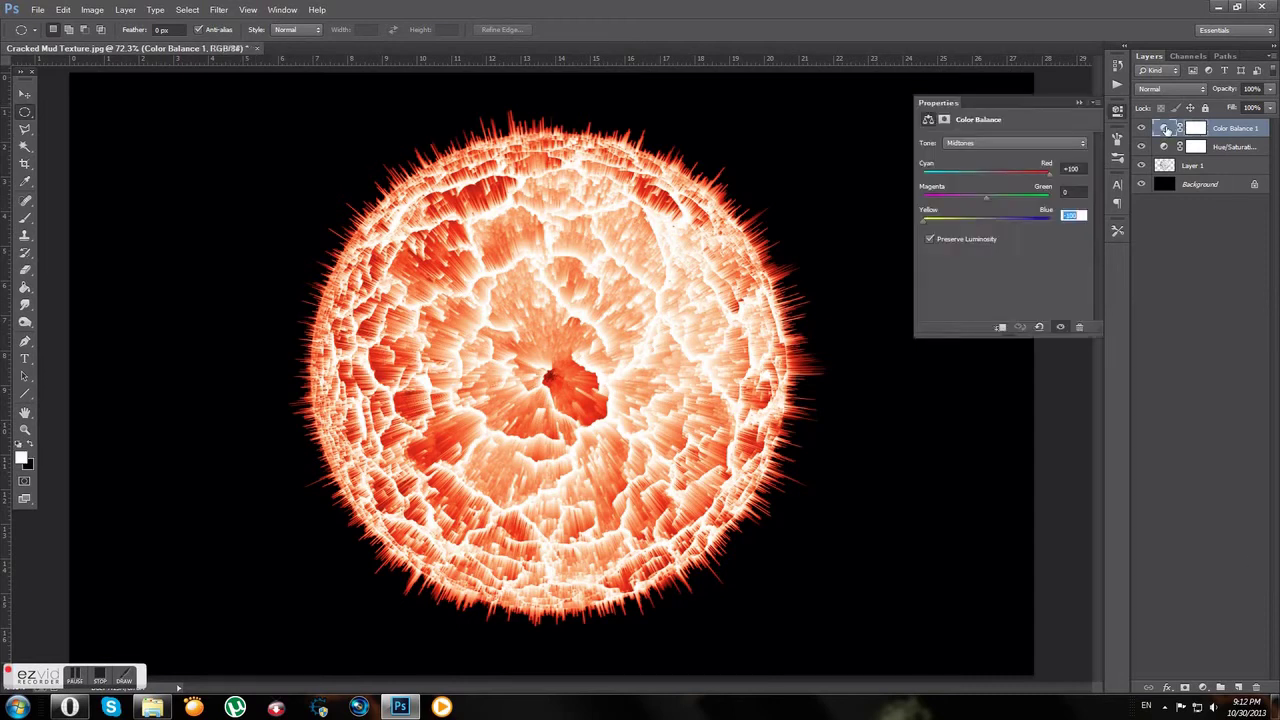
{"action": "left_click", "coordinate": [1015, 143]}
{"action": "left_click", "coordinate": [995, 177]}
{"action": "left_click", "coordinate": [1065, 191]}
{"action": "type", "text": "30"}
{"action": "key", "text": "Return"}
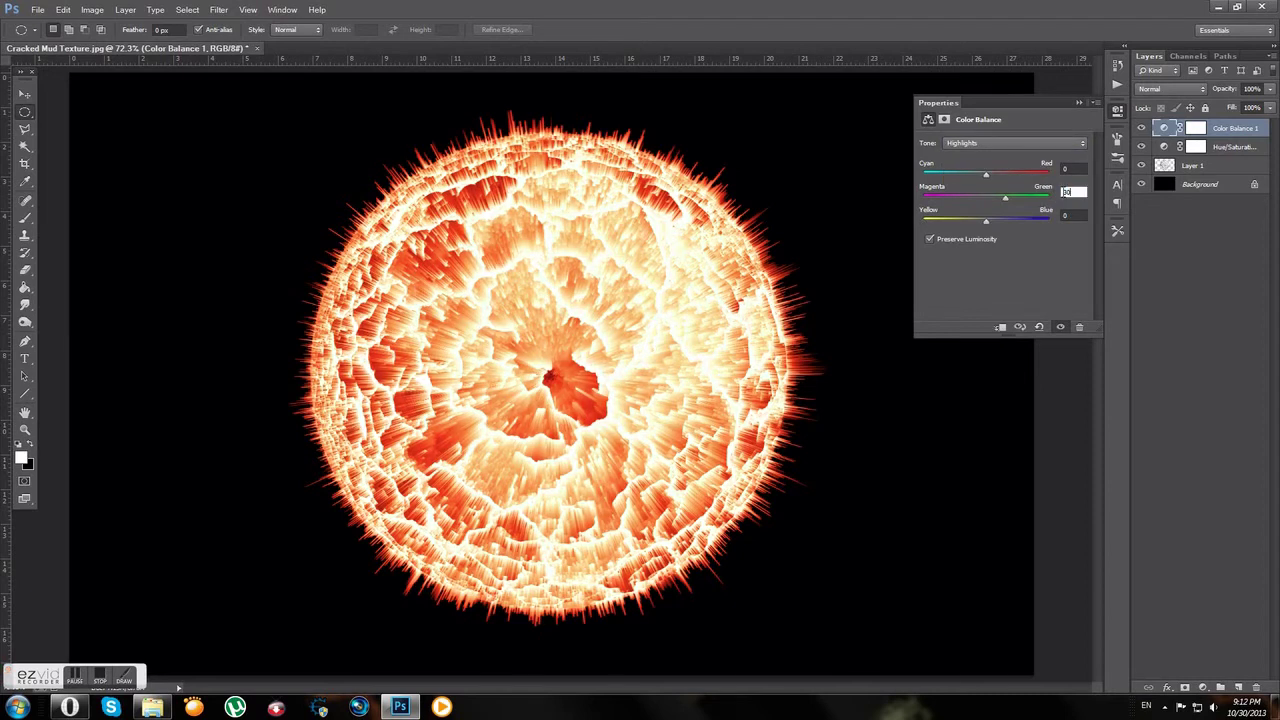
{"action": "type", "text": "-45"}
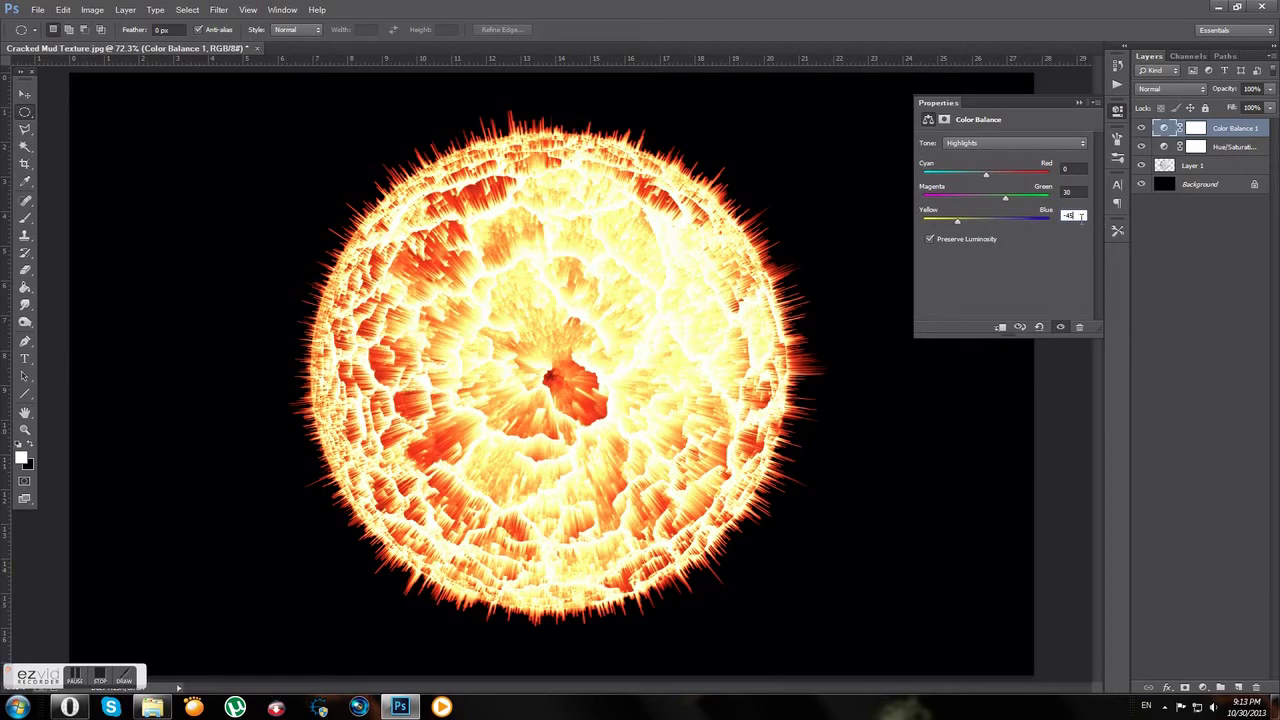
{"action": "type", "text": "-30"}
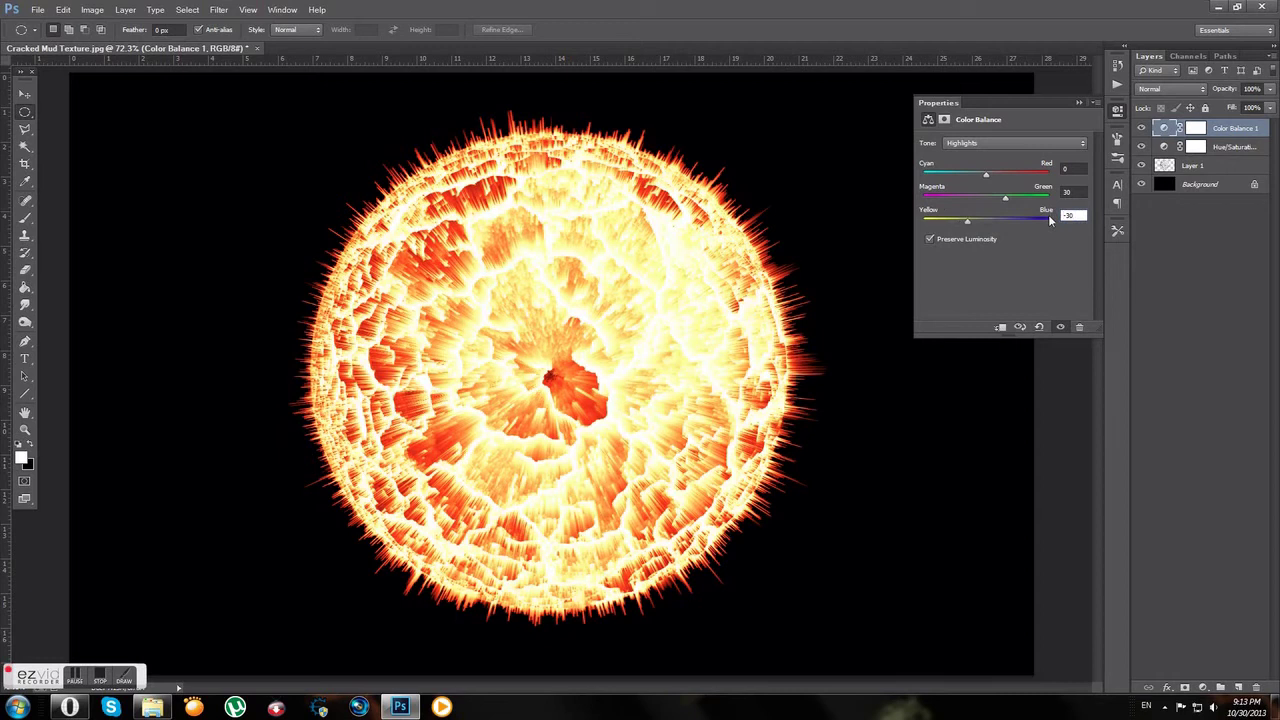
{"action": "type", "text": "-38"}
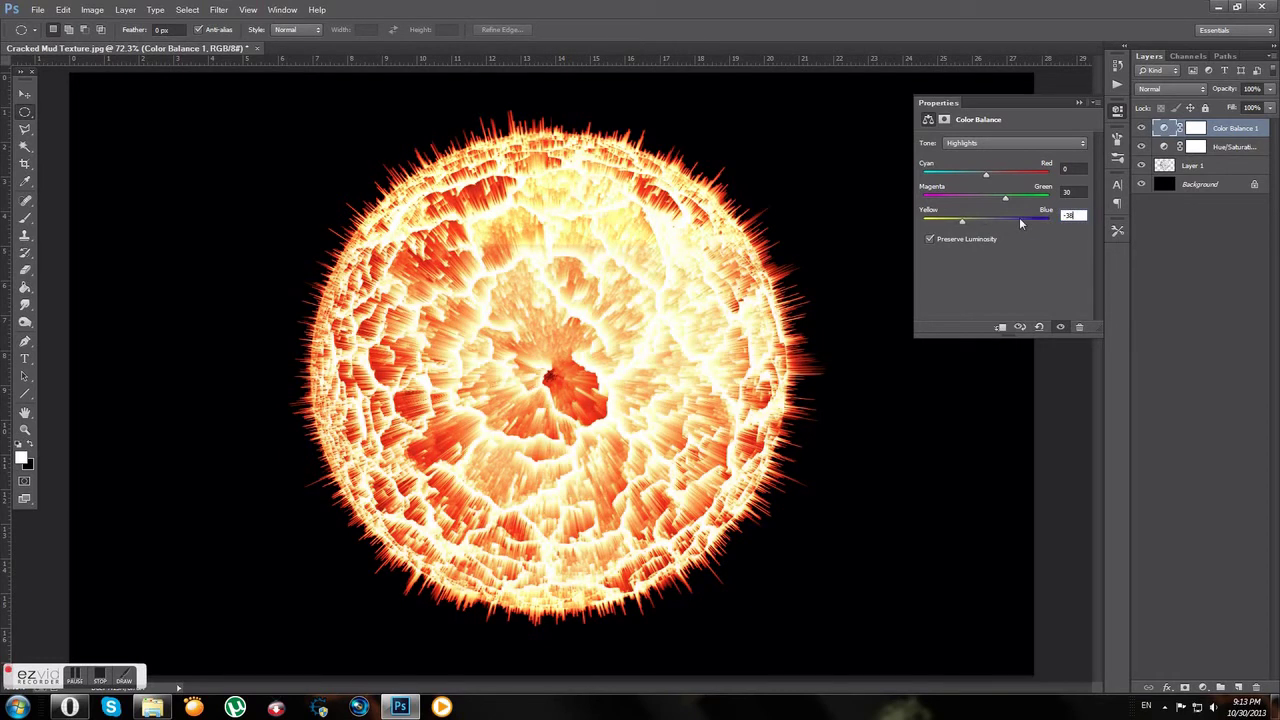
{"action": "left_click", "coordinate": [1117, 143]}
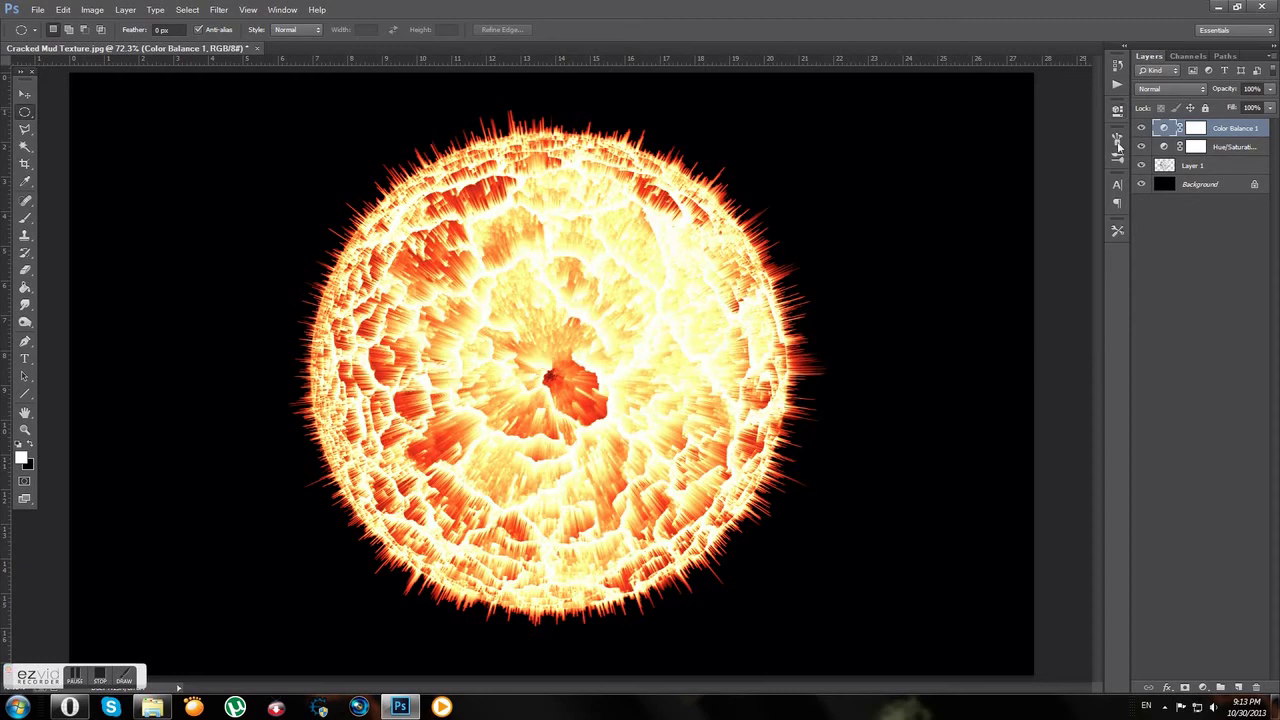
- Stamp visible layers into a merged Layer 2 and type the author's name as text
{"action": "key", "text": "ctrl+alt+shift+e"}
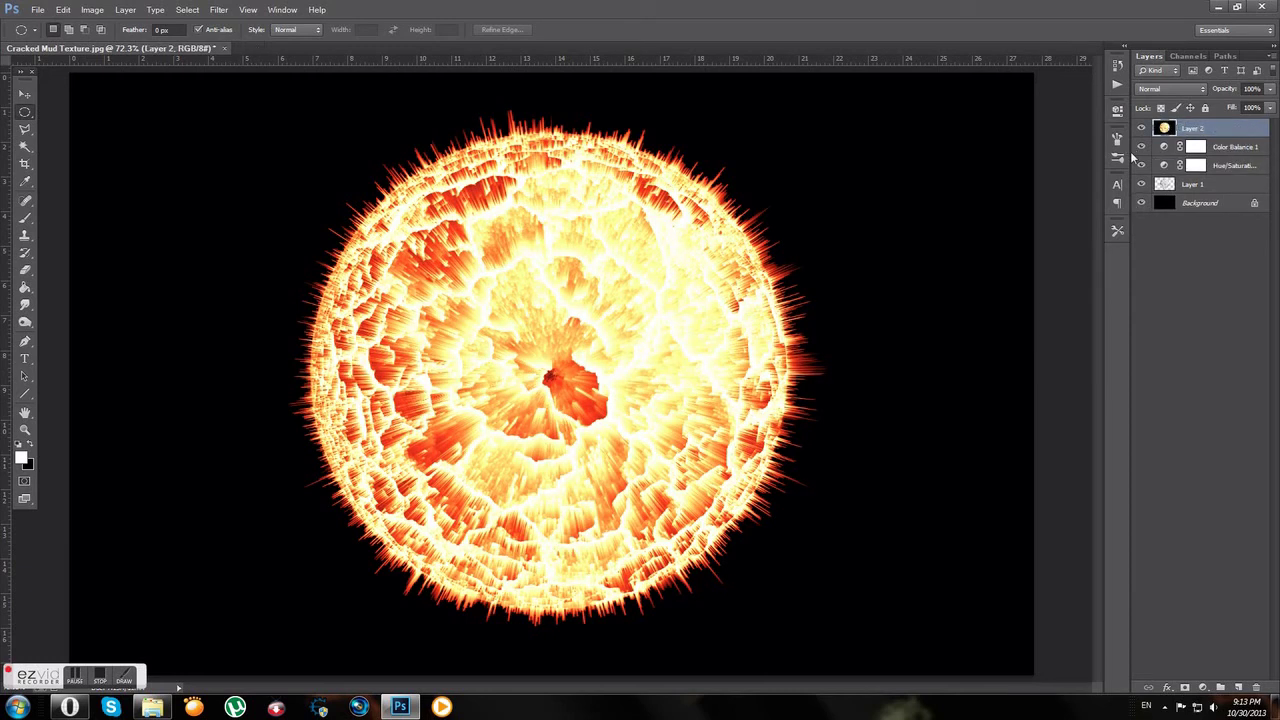
{"action": "left_click", "coordinate": [25, 360]}
{"action": "left_click", "coordinate": [828, 585]}
{"action": "type", "text": "odanovic"}
{"action": "key", "text": "ctrl+a"}
{"action": "left_click", "coordinate": [838, 618]}
{"action": "key", "text": "Right"}
{"action": "key", "text": "Right"}
{"action": "type", "text": "Odanovic "}
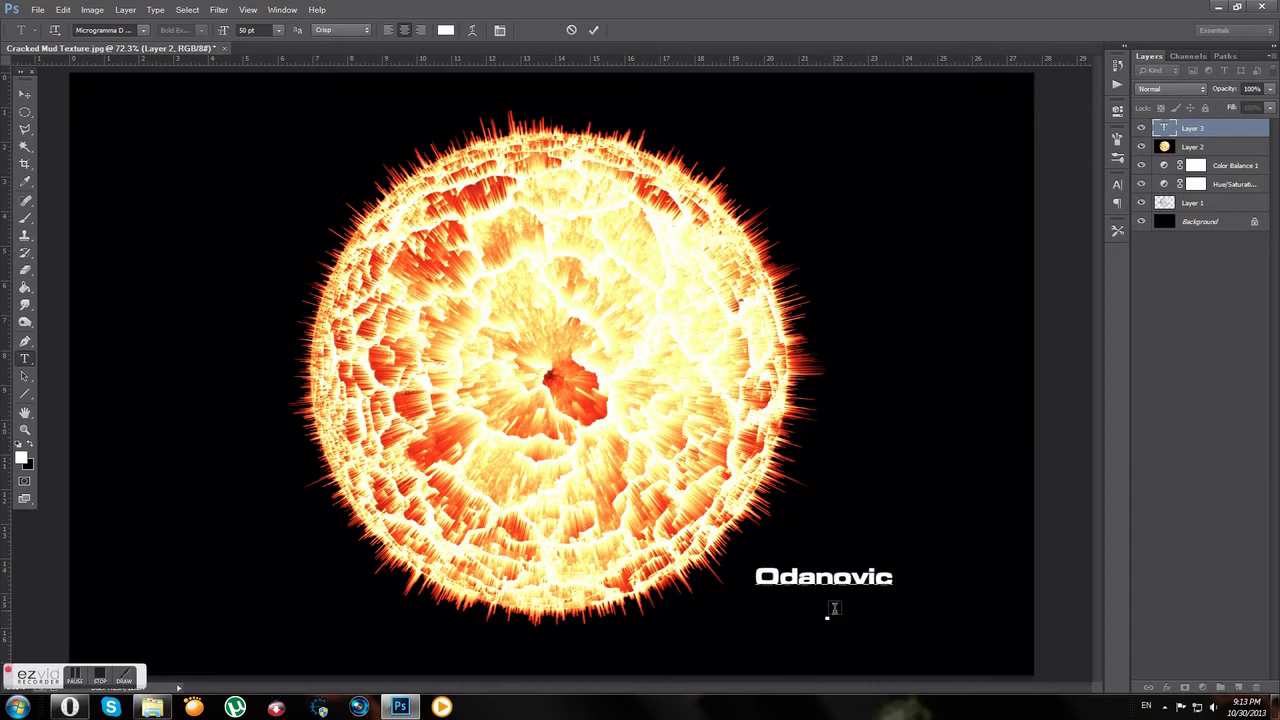
{"action": "type", "text": "Nenad"}
- Break the name onto two lines and move it toward the lower right corner
{"action": "key", "text": "Left"}
{"action": "key", "text": "Left"}
{"action": "key", "text": "Left"}
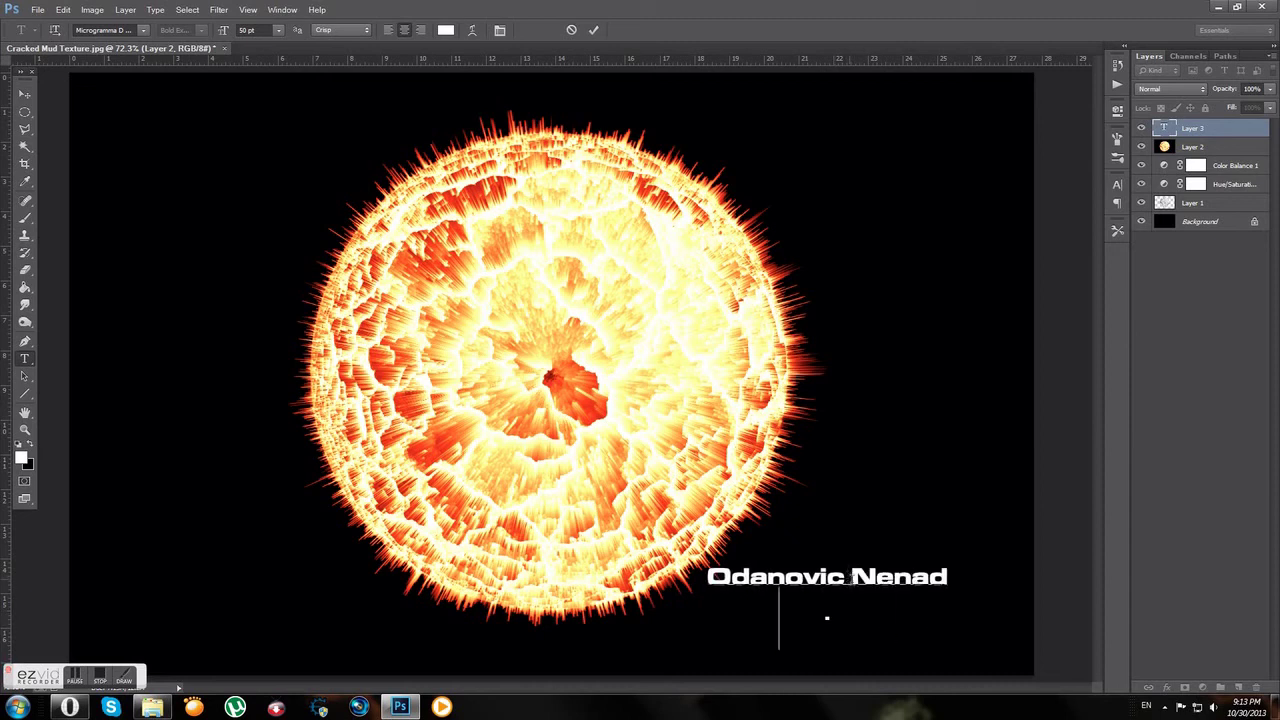
{"action": "key", "text": "Return"}
{"action": "left_click", "coordinate": [25, 93]}
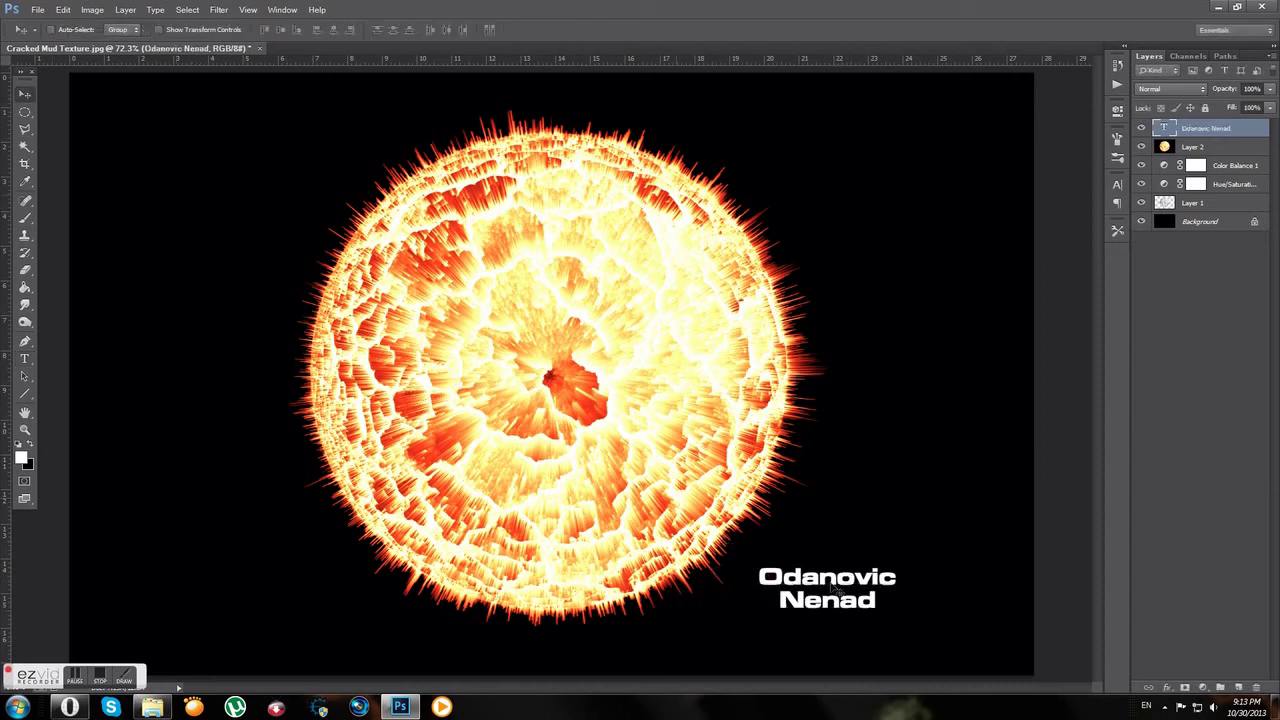
{"action": "left_click_drag", "start_coordinate": [830, 590], "coordinate": [911, 620]}
- Add Bevel & Emboss to the name text with Contour and a pattern Texture enabled
{"action": "left_click", "coordinate": [1172, 689]}
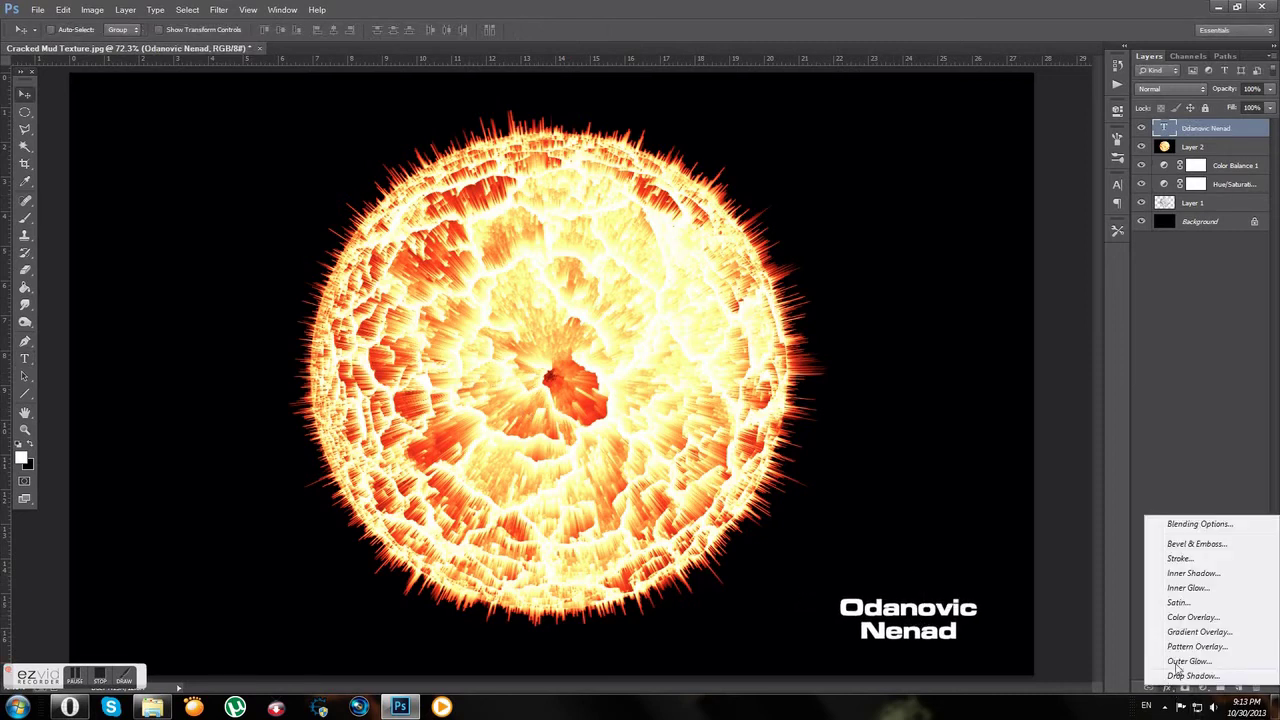
{"action": "left_click", "coordinate": [1188, 545]}
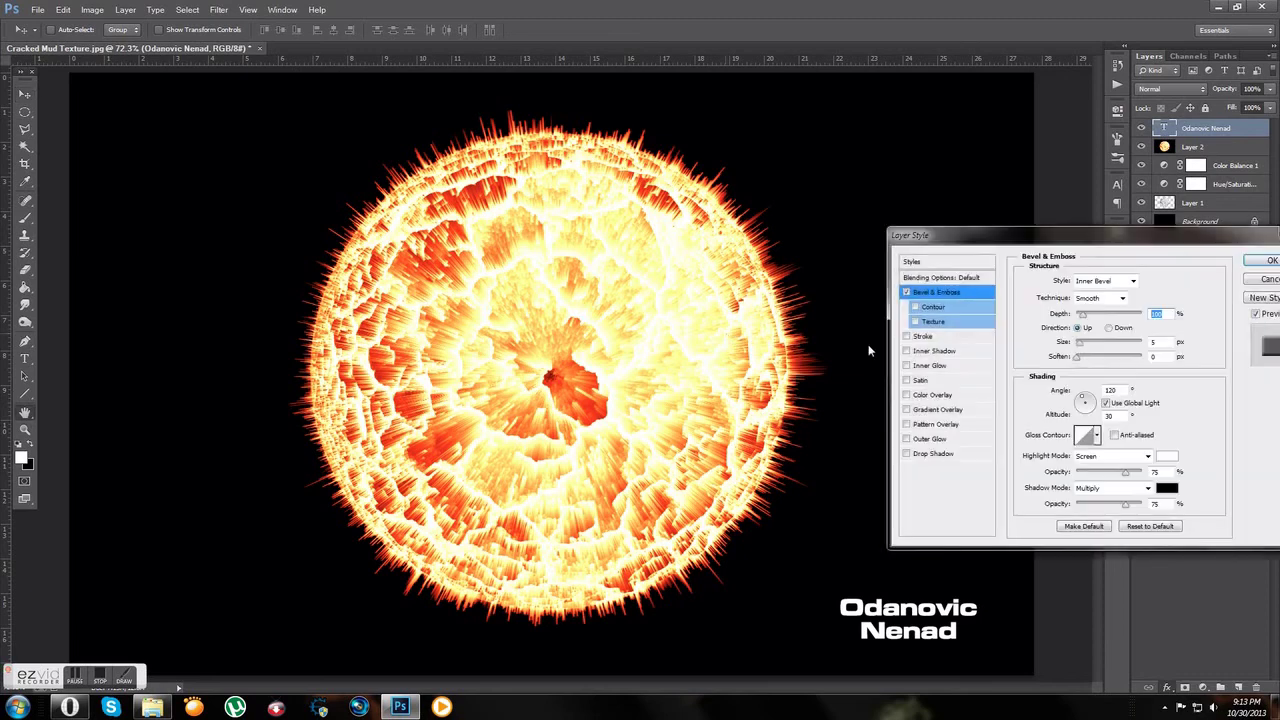
{"action": "left_click", "coordinate": [930, 306]}
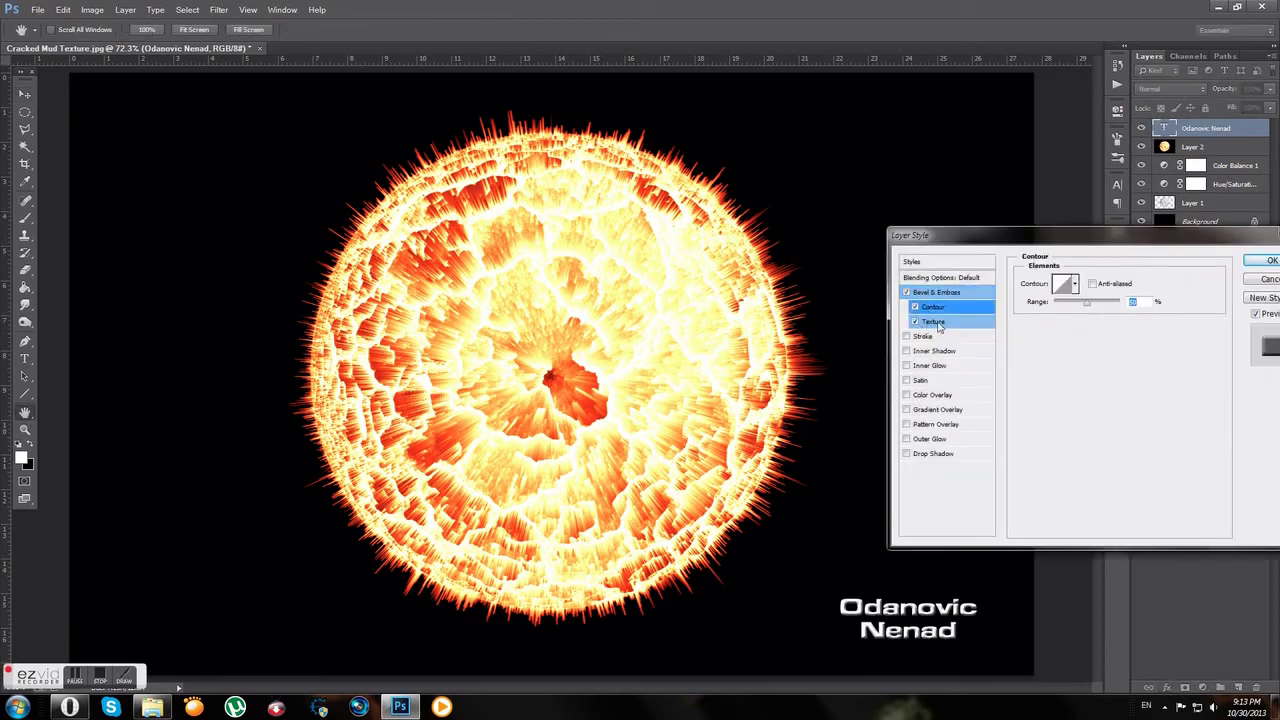
{"action": "left_click", "coordinate": [936, 322]}
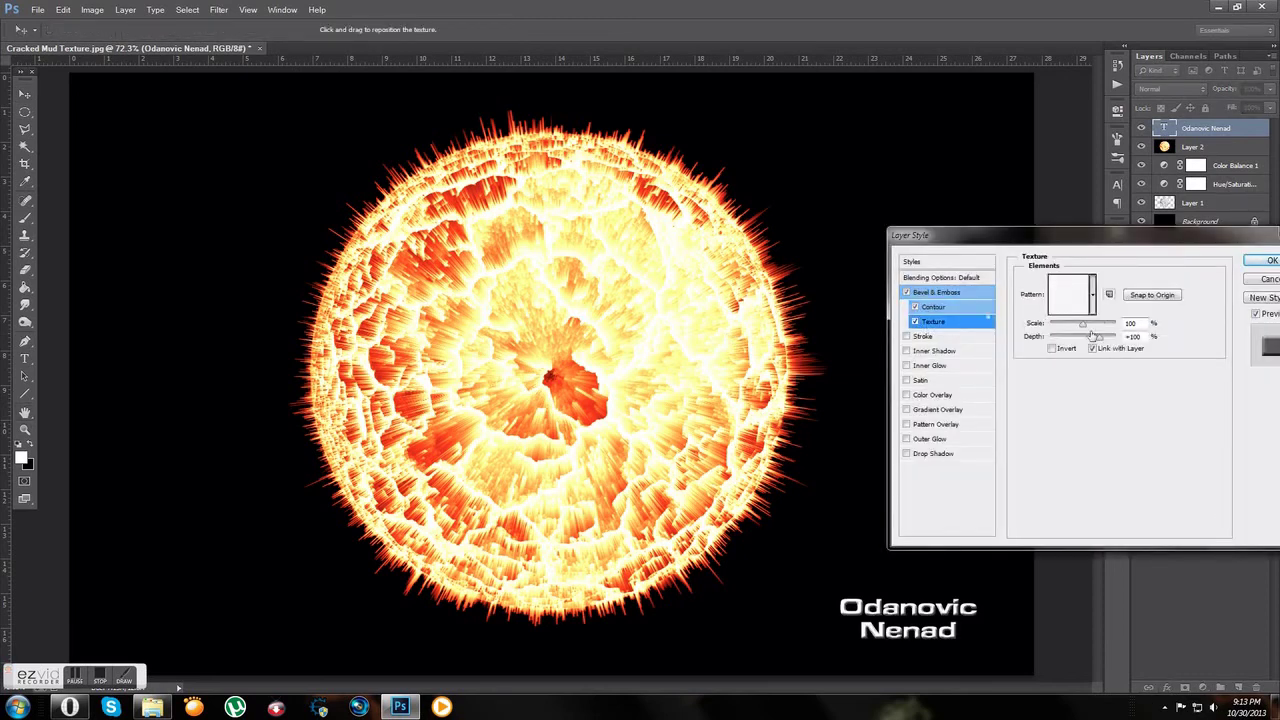
{"action": "left_click", "coordinate": [1092, 294]}
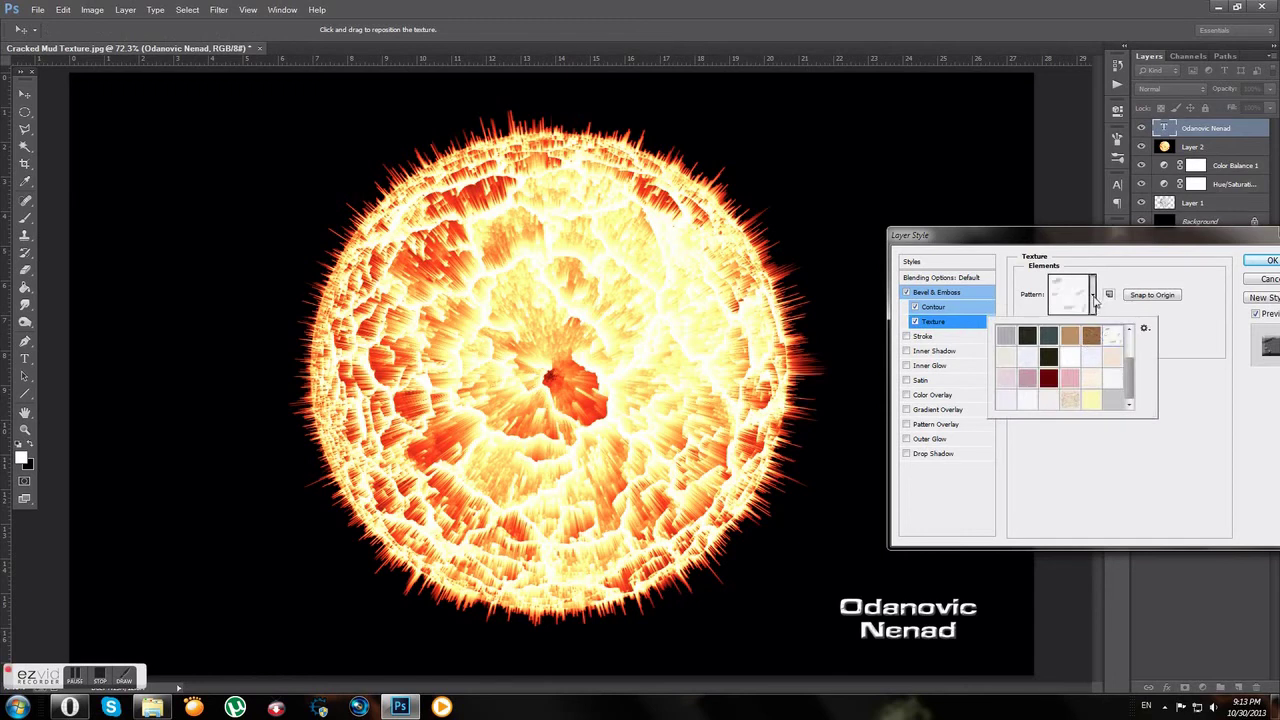
{"action": "left_click", "coordinate": [1095, 298]}
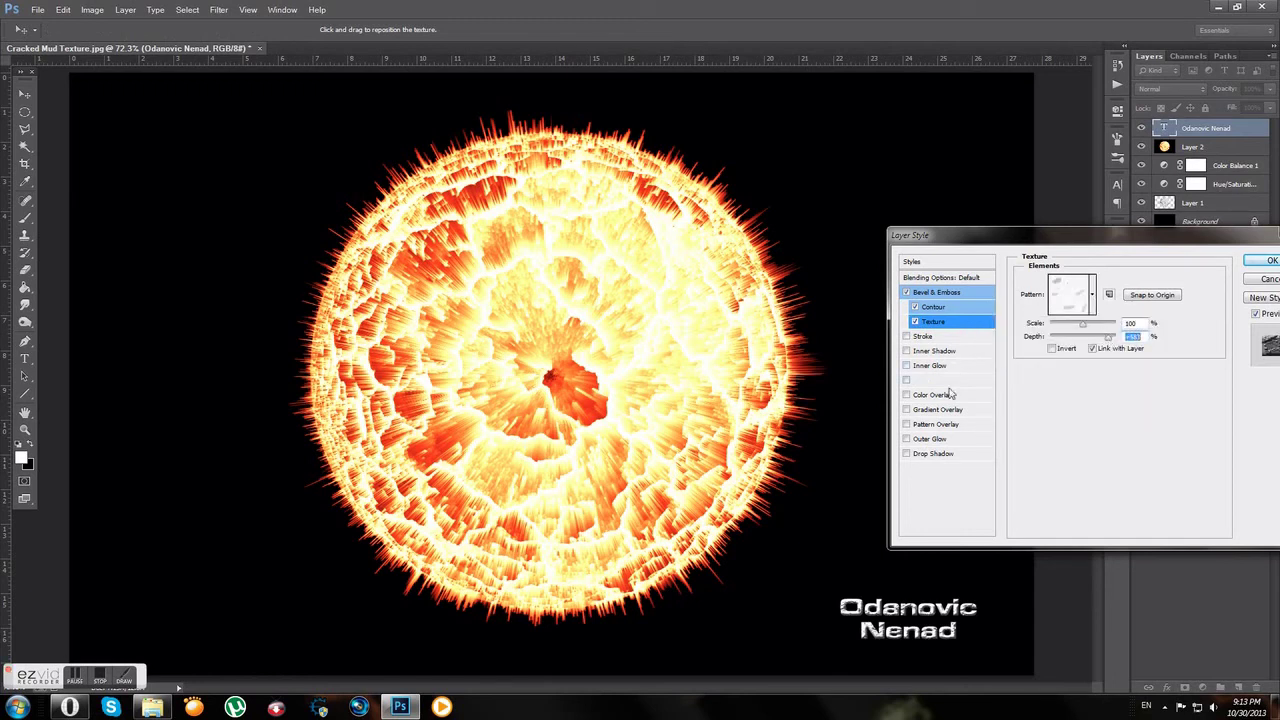
- Add a red Outer Glow with a larger size and apply the effects
{"action": "left_click", "coordinate": [932, 439]}
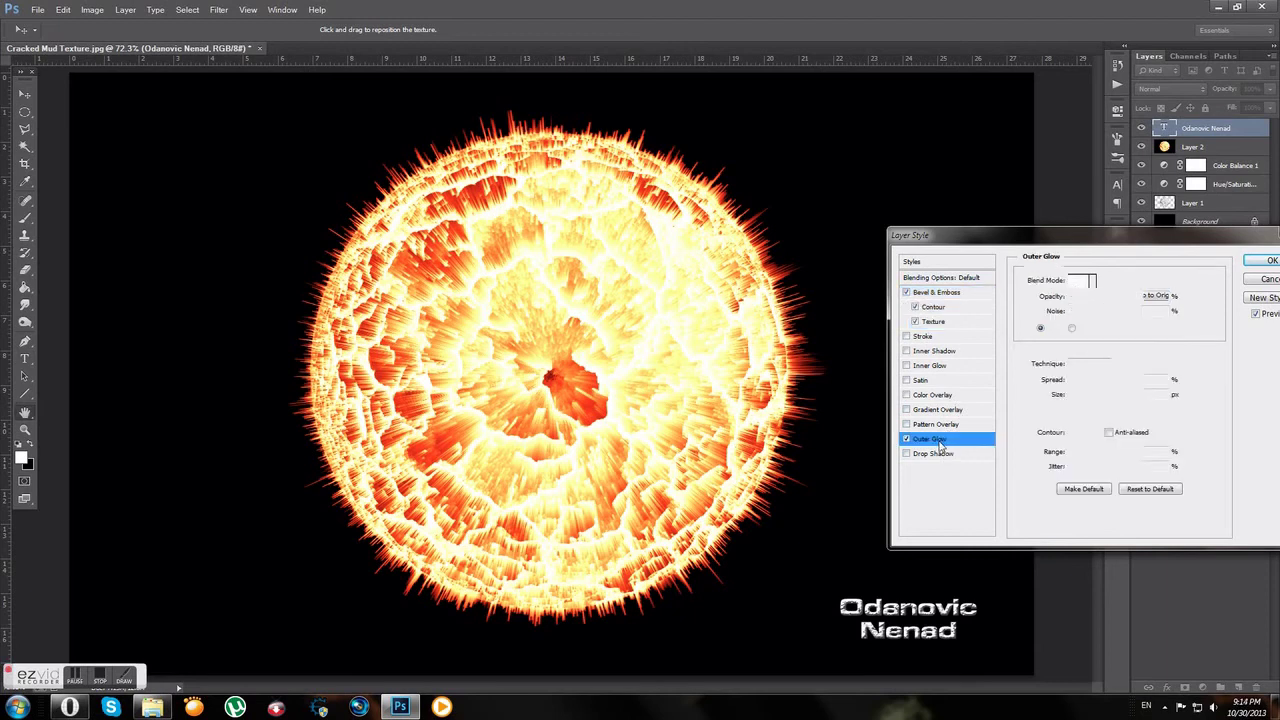
{"action": "left_click", "coordinate": [1053, 328]}
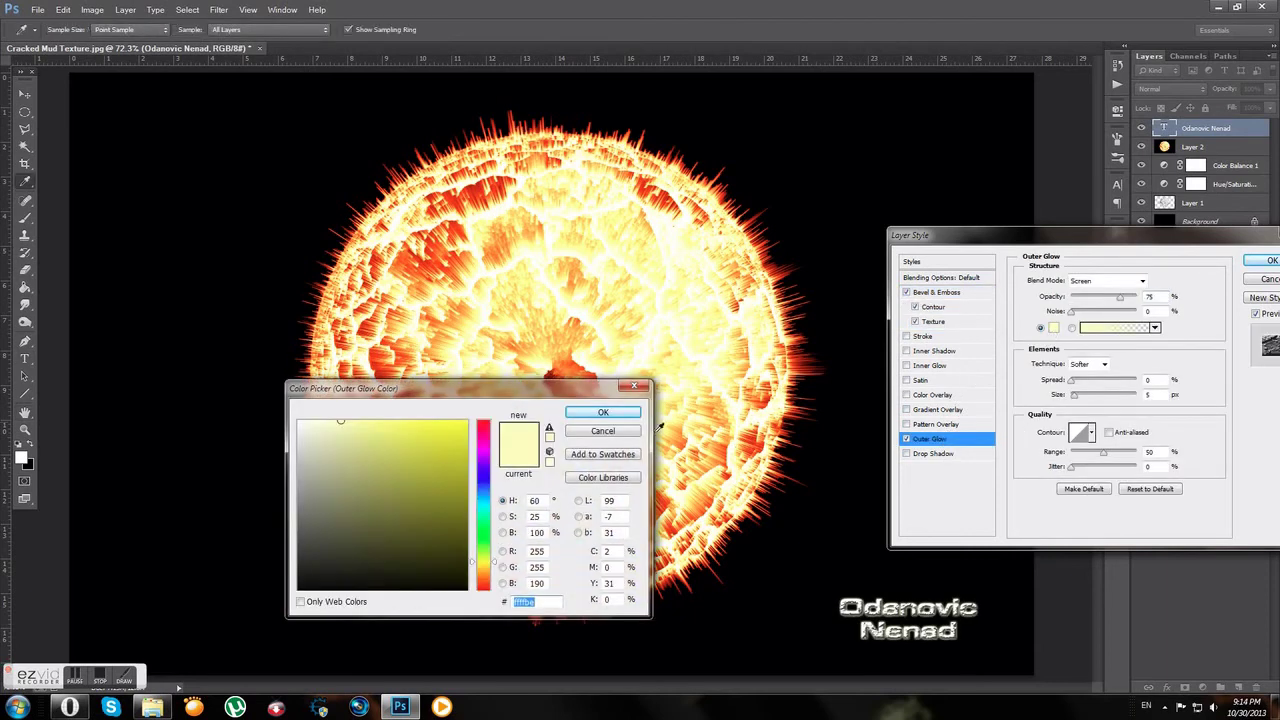
{"action": "left_click_drag", "start_coordinate": [483, 563], "coordinate": [483, 422]}
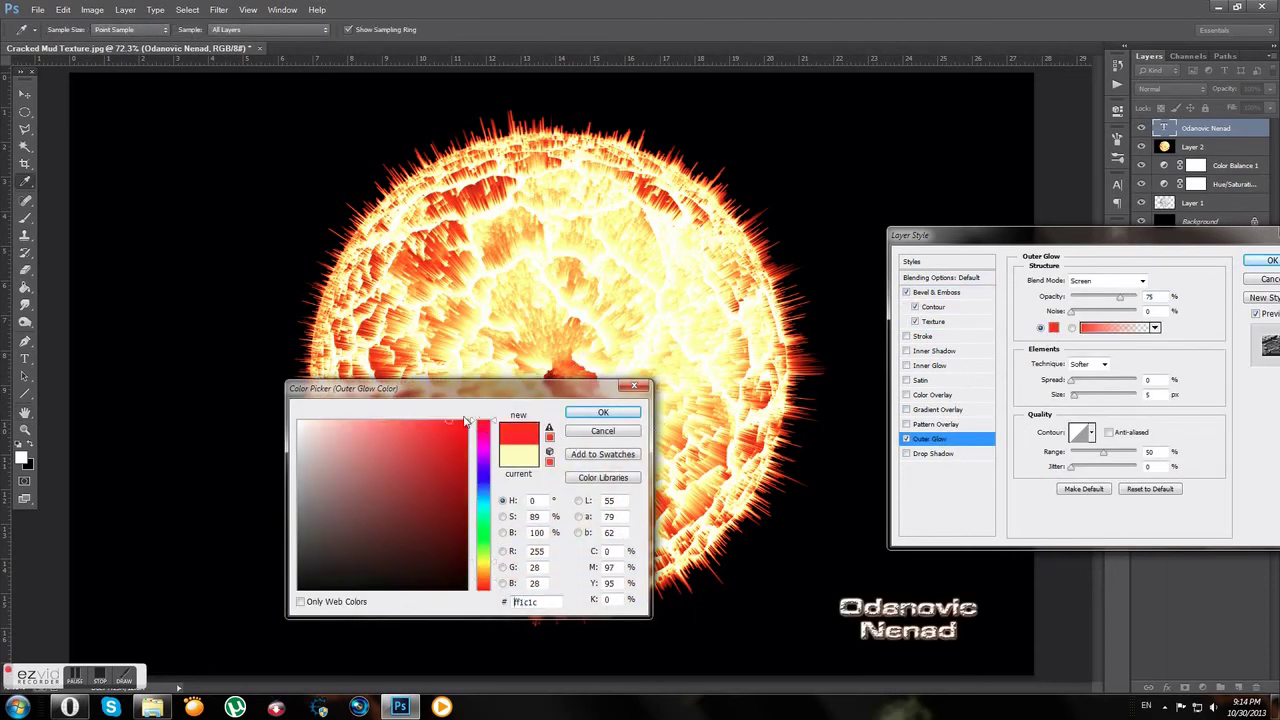
{"action": "left_click", "coordinate": [603, 412]}
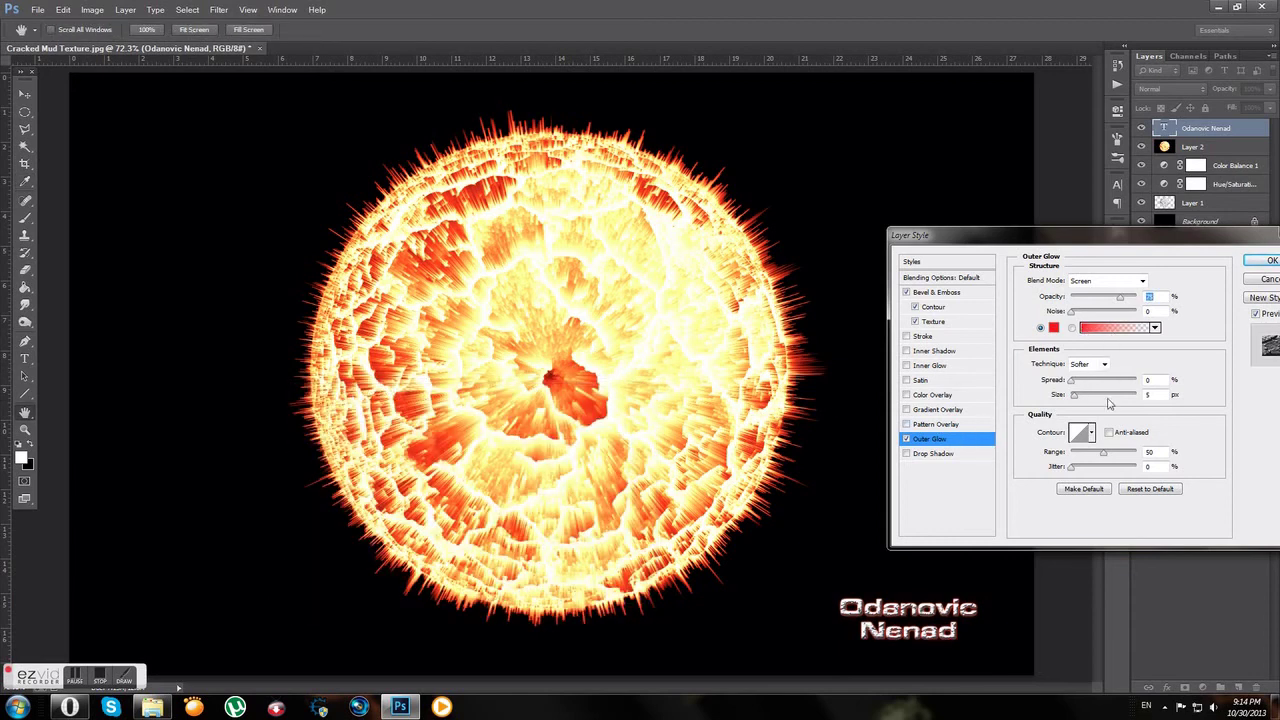
{"action": "left_click_drag", "start_coordinate": [1078, 403], "coordinate": [1078, 396]}
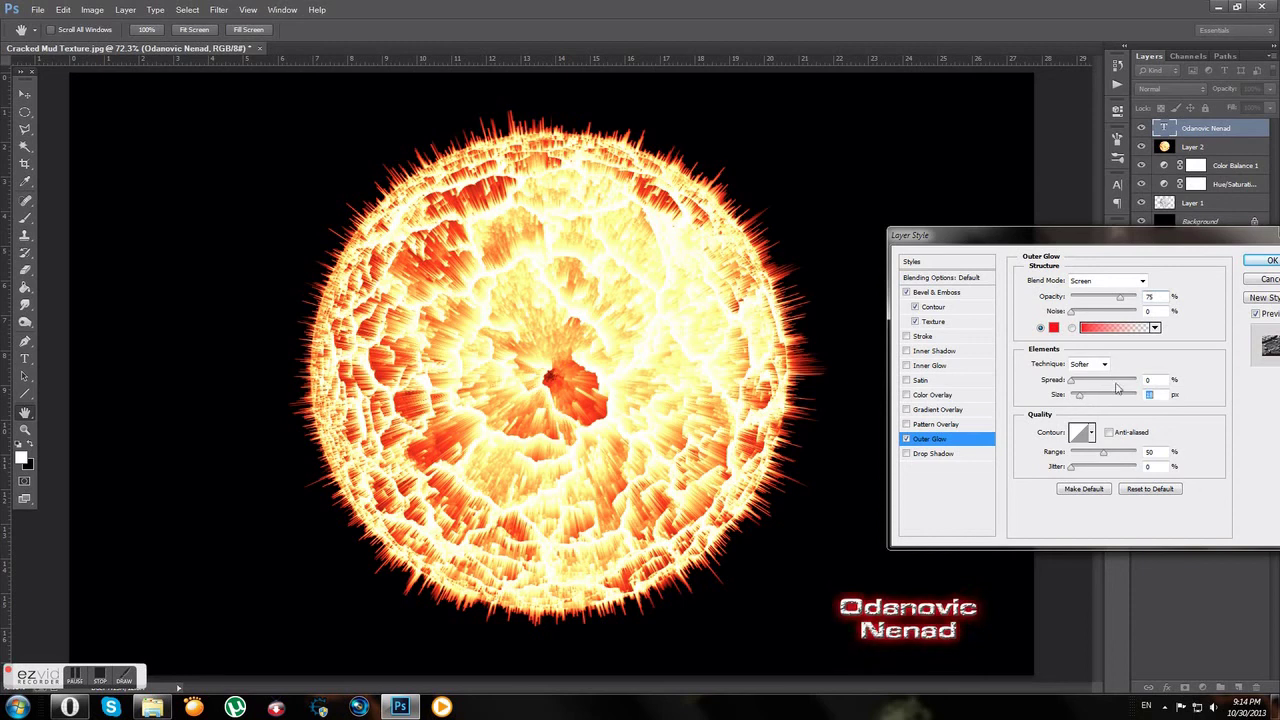
{"action": "left_click", "coordinate": [1266, 261]}
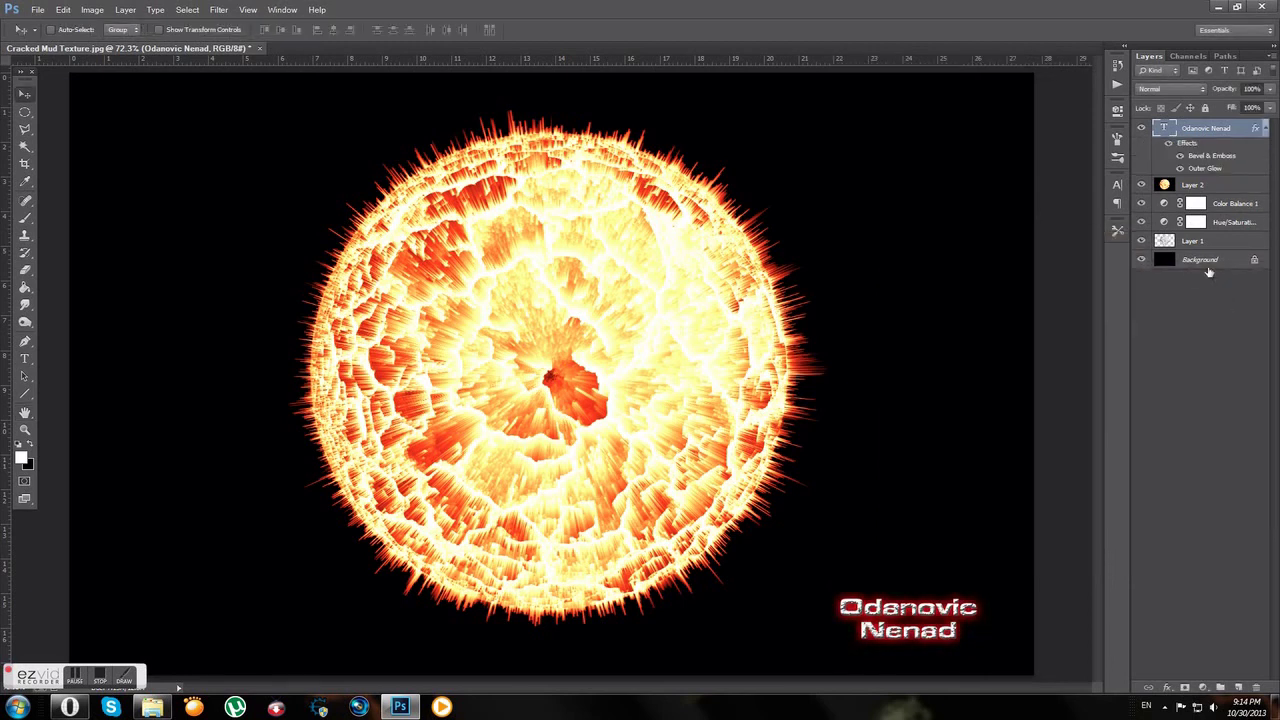
- Duplicate the name text layer and replace the copy's text with a single dash
{"action": "key", "text": "ctrl+j"}
{"action": "left_click_drag", "start_coordinate": [928, 580], "coordinate": [916, 516]}
{"action": "left_click", "coordinate": [25, 358]}
{"action": "left_click", "coordinate": [876, 543]}
{"action": "key", "text": "ctrl+a"}
{"action": "key", "text": "ctrl+h"}
{"action": "type", "text": "-"}
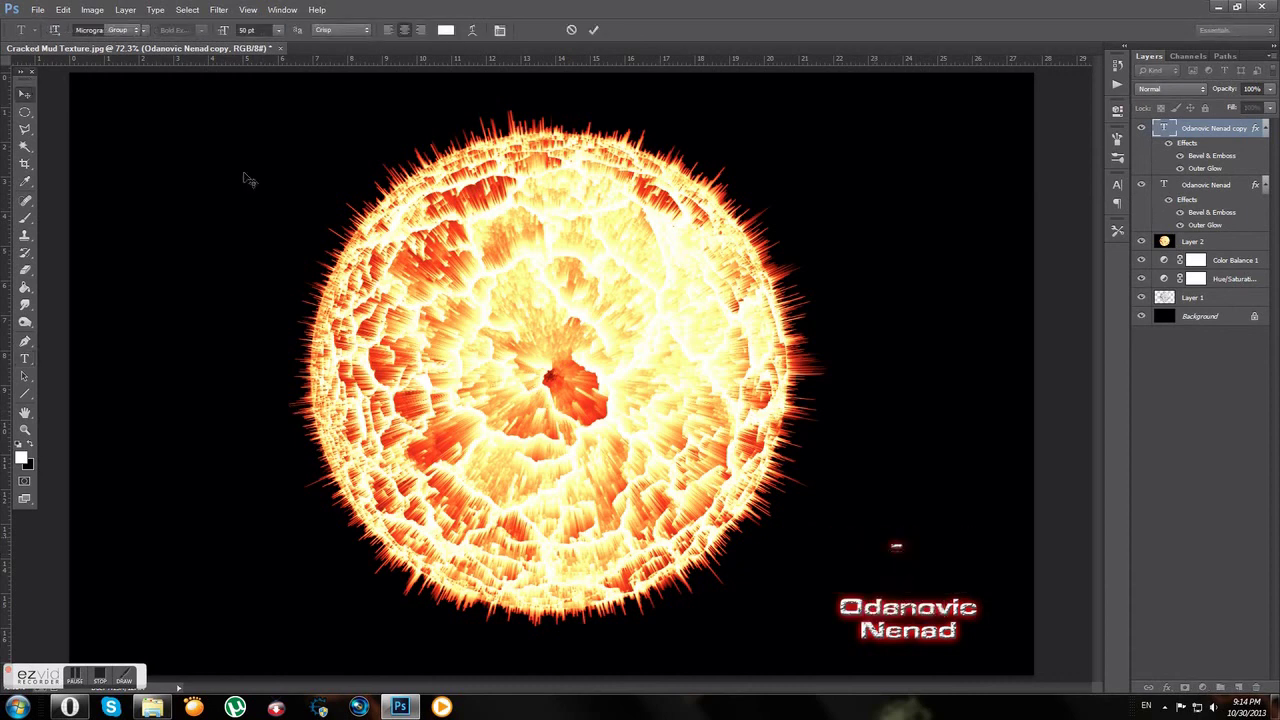
{"action": "key", "text": "ctrl+Return"}
- Tilt the dash about -2.4°, place it over the final c, and select both text layers
{"action": "key", "text": "ctrl+t"}
{"action": "left_click_drag", "start_coordinate": [935, 497], "coordinate": [960, 478]}
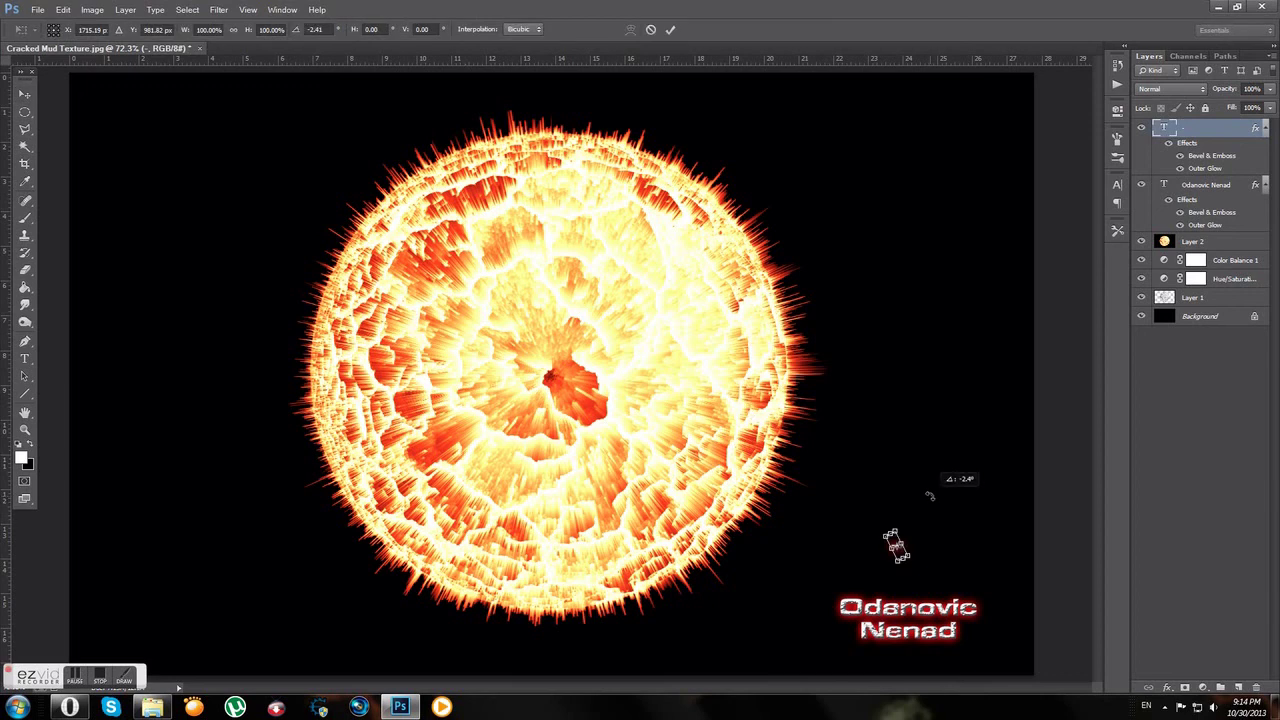
{"action": "key", "text": "Return"}
{"action": "key", "text": "v"}
{"action": "left_click_drag", "start_coordinate": [914, 561], "coordinate": [988, 612]}
{"action": "left_click", "coordinate": [1215, 186], "text": "ctrl"}
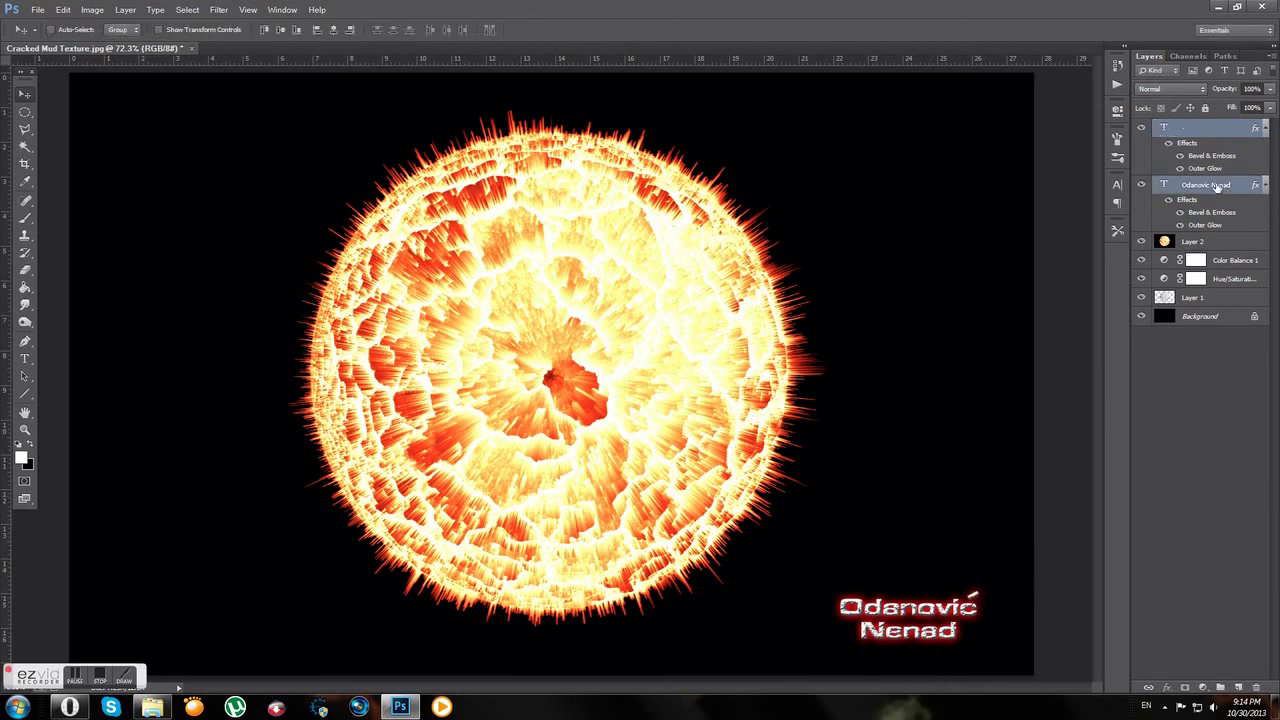
- Group the two text layers as 'no' and rename the merged top layer 'konacno'
{"action": "key", "text": "ctrl+g"}
{"action": "type", "text": "no"}
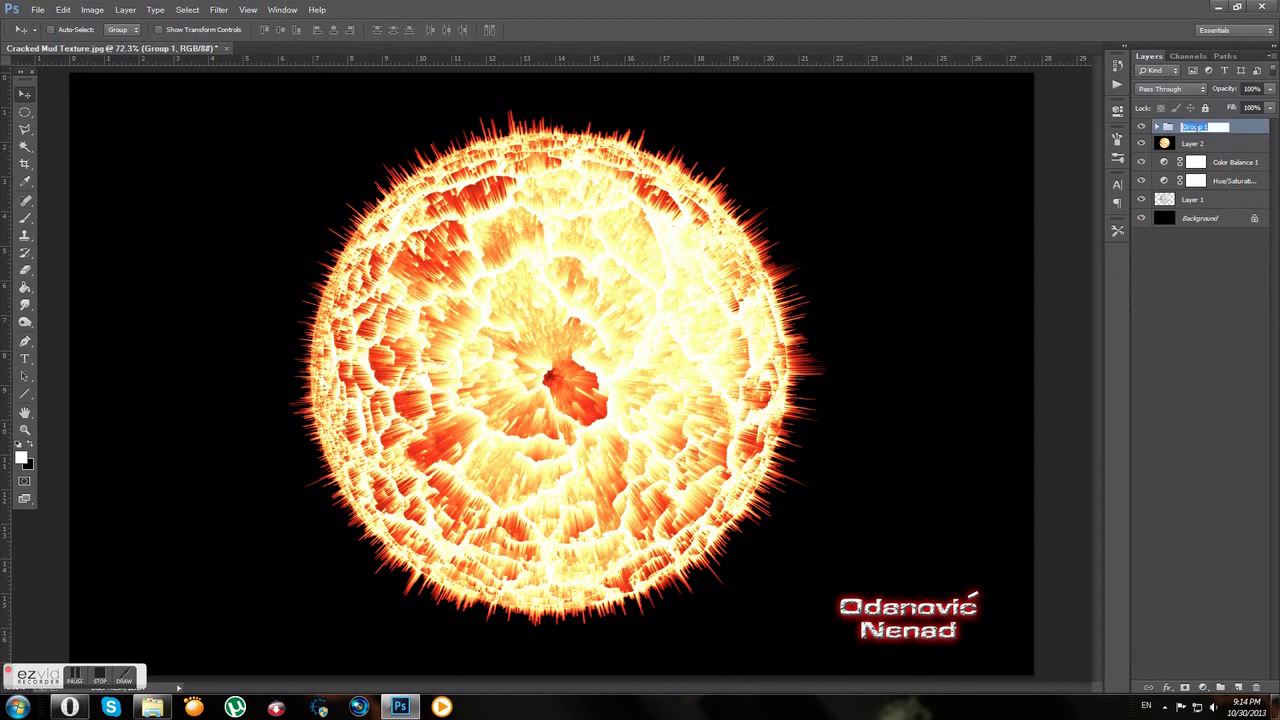
{"action": "key", "text": "Return"}
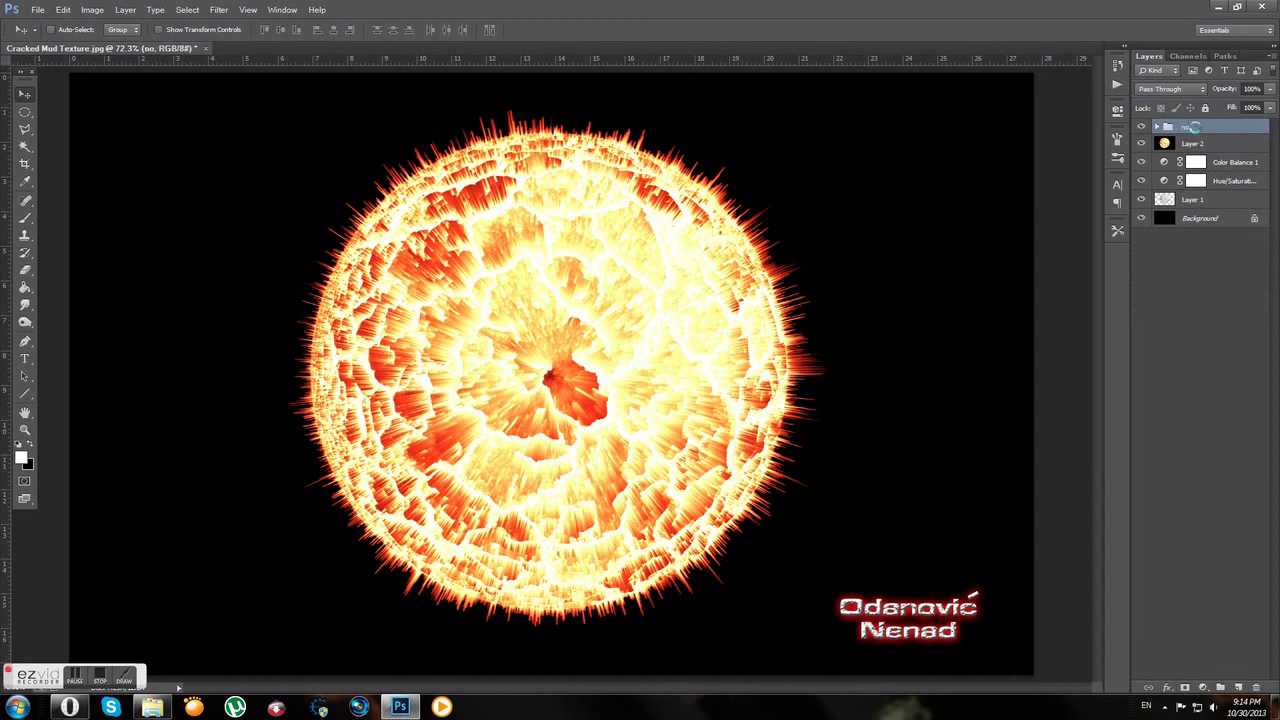
{"action": "double_click", "coordinate": [1195, 128]}
{"action": "type", "text": "konacno"}
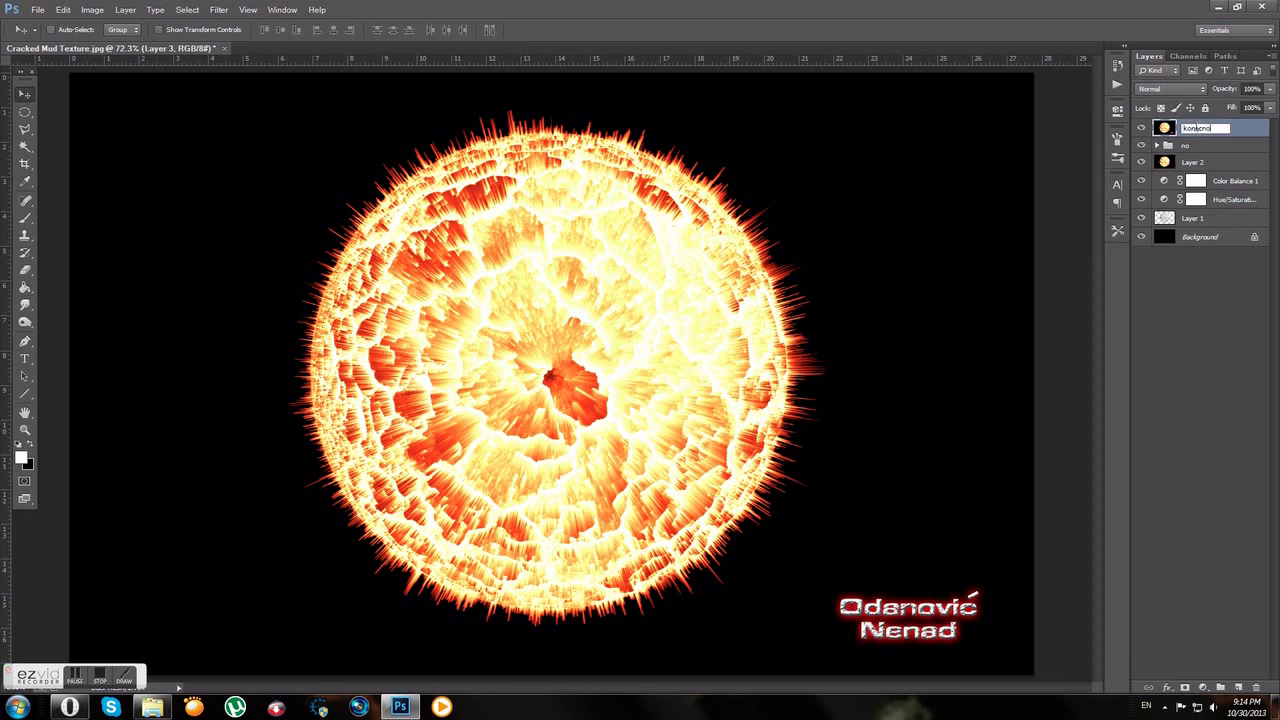
{"action": "key", "text": "Return"}
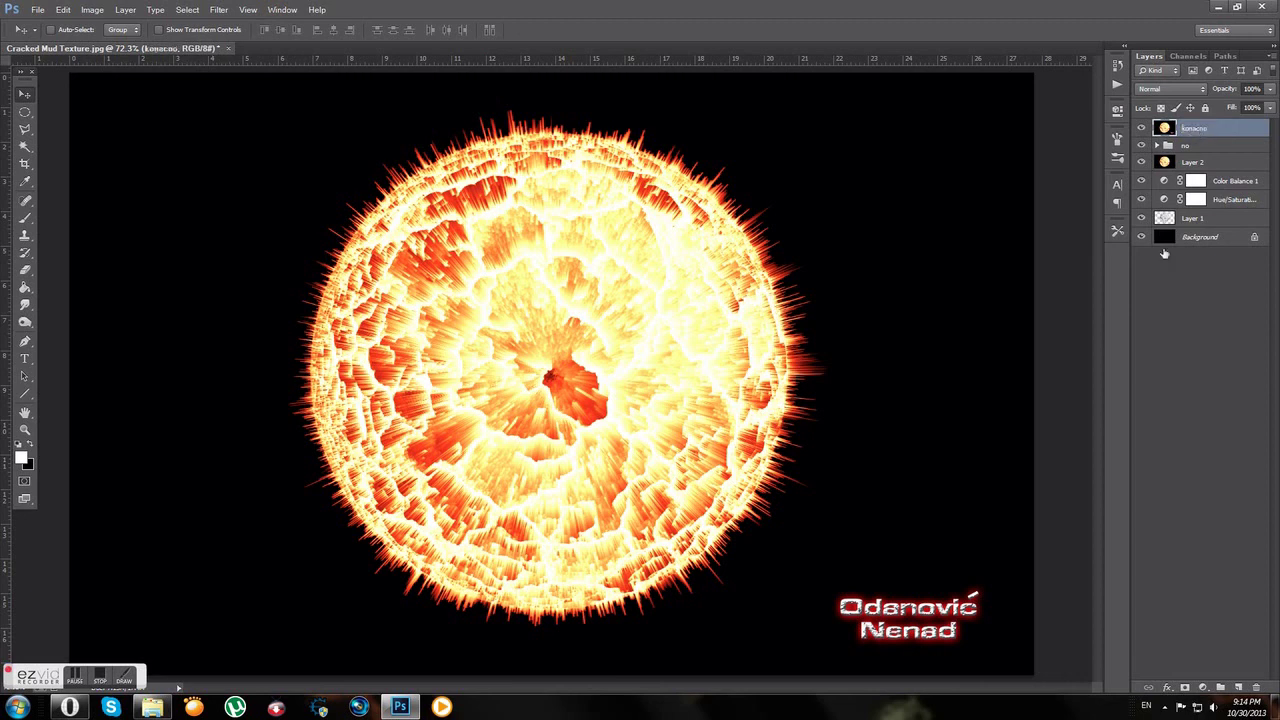